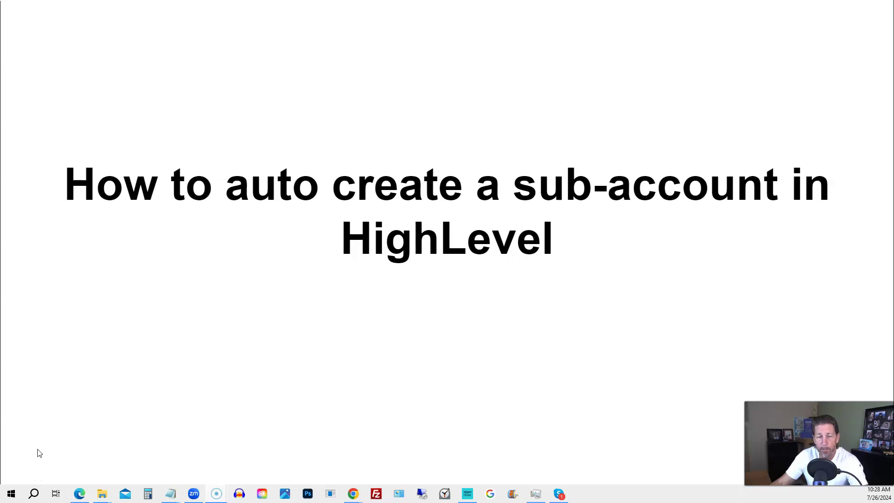
Advance the presentation to slide 2, which lists the three questions
click(40, 453)
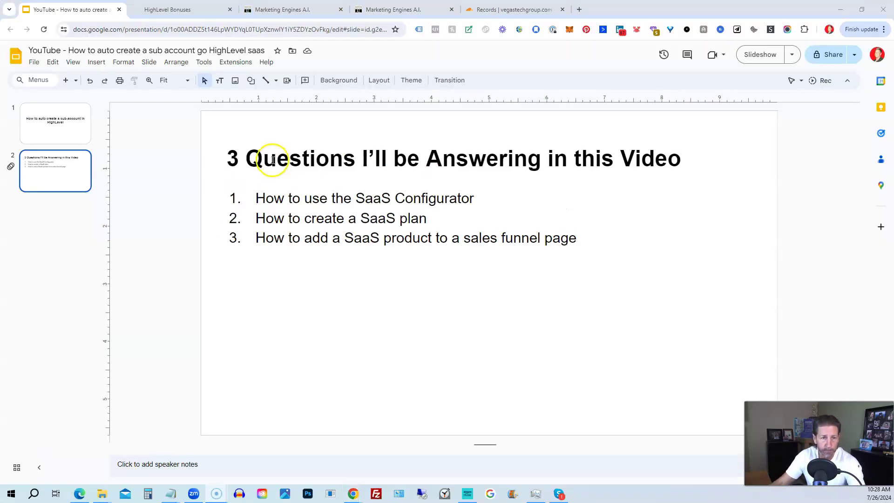
click(275, 8)
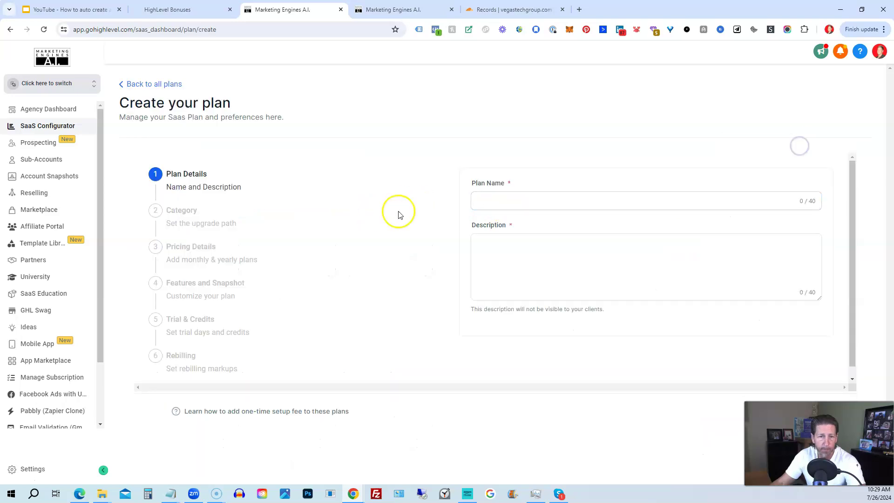
click(486, 237)
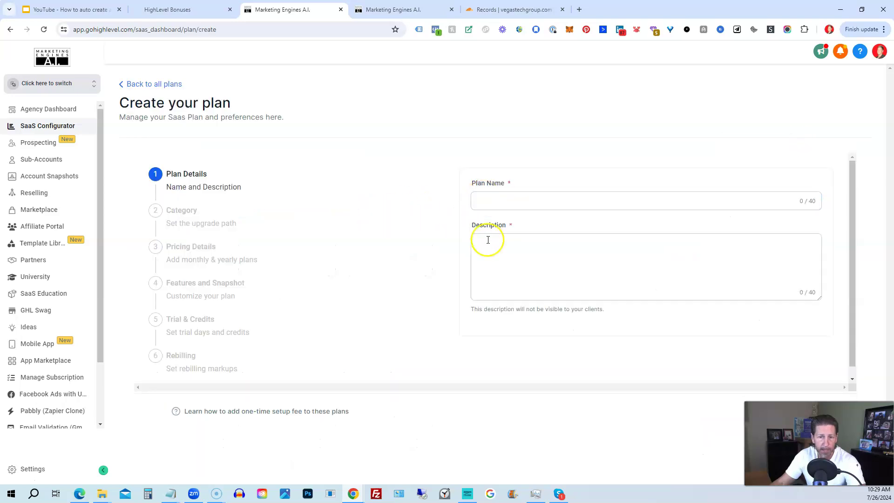
click(381, 303)
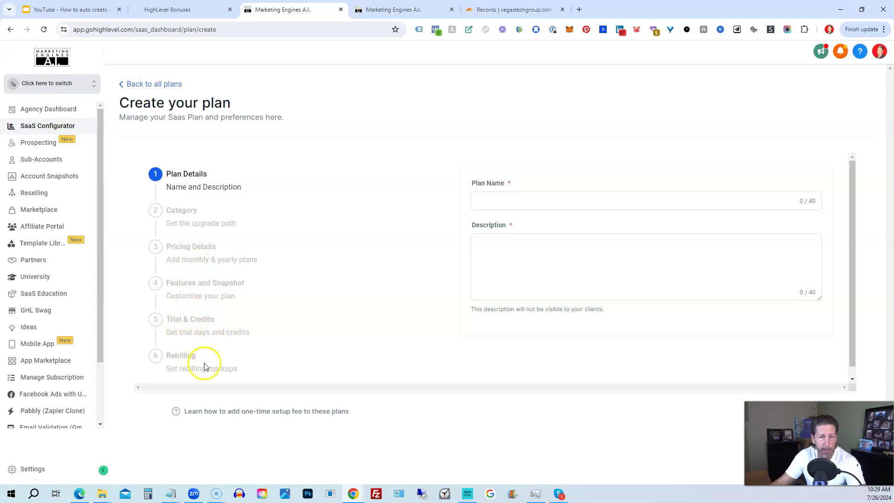
click(170, 86)
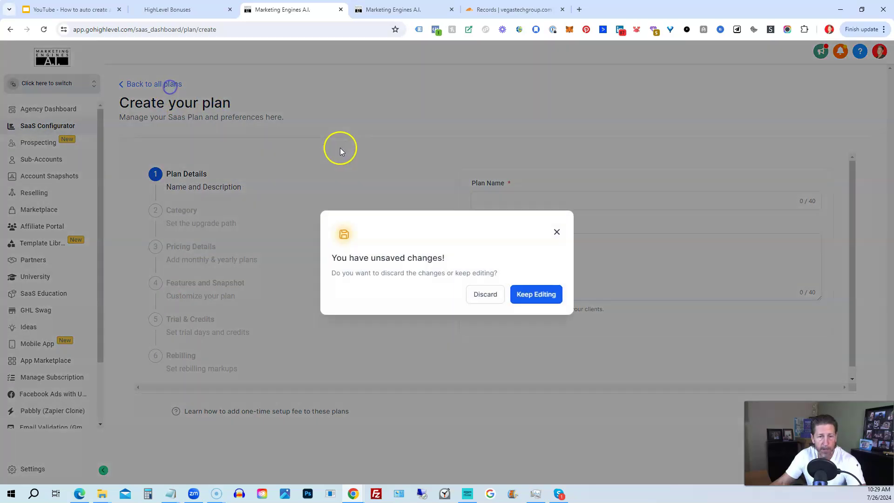
click(484, 298)
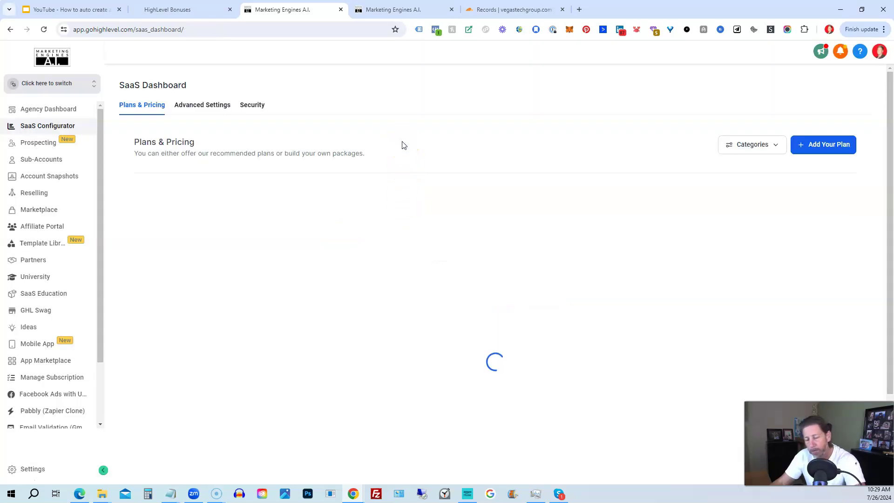
Find the 'Your' SaaS plan on the page and review its monthly and annual prices
key(ctrl+f)
text(Your)
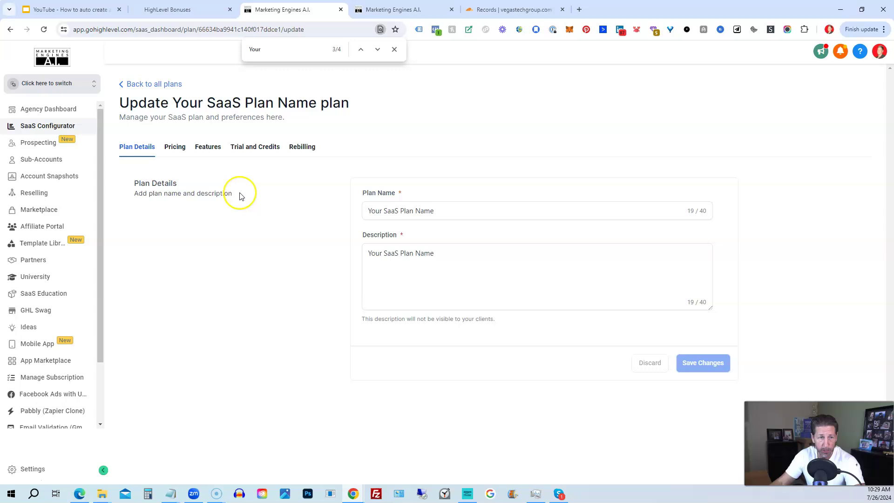
click(176, 144)
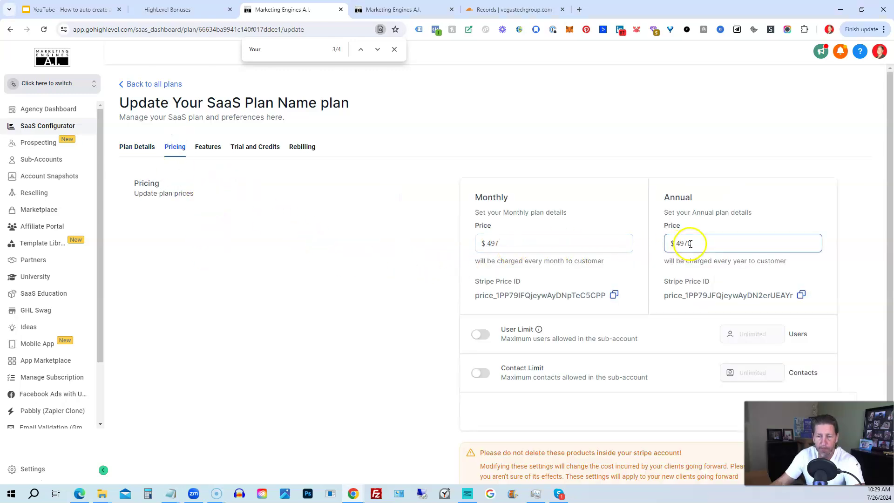
scroll(431, 305, down, 1)
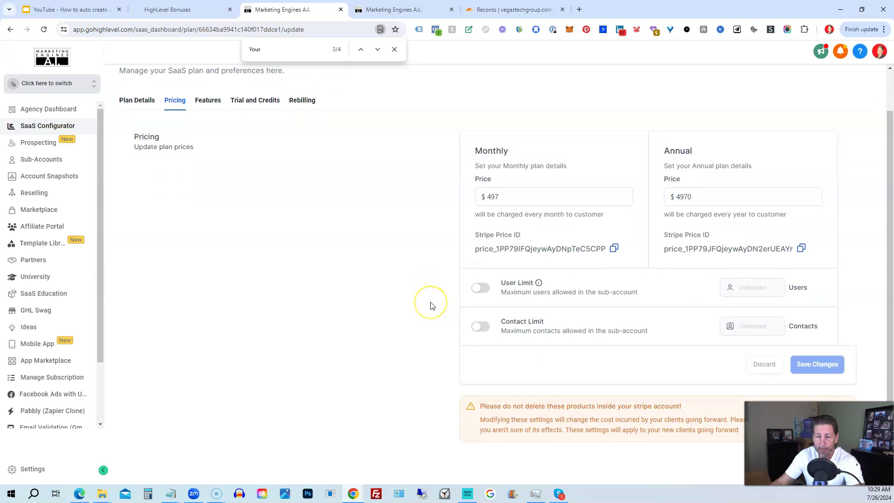
scroll(431, 305, down, 1)
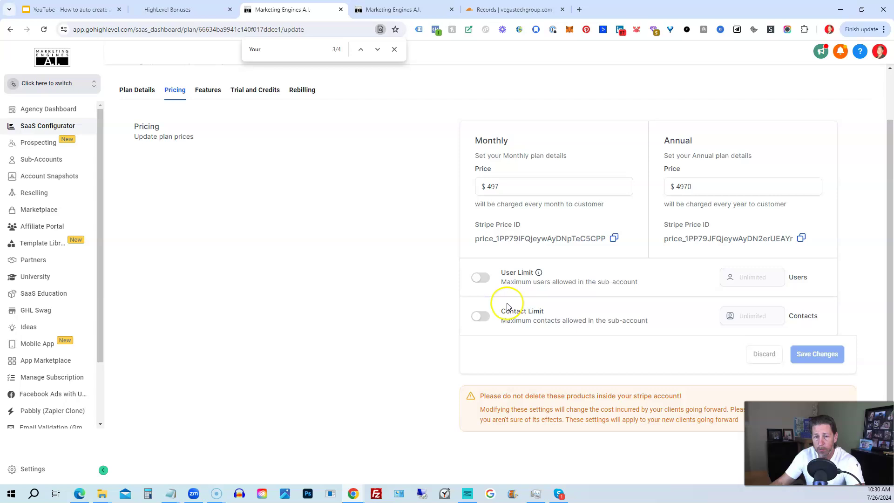
scroll(326, 252, up, 1)
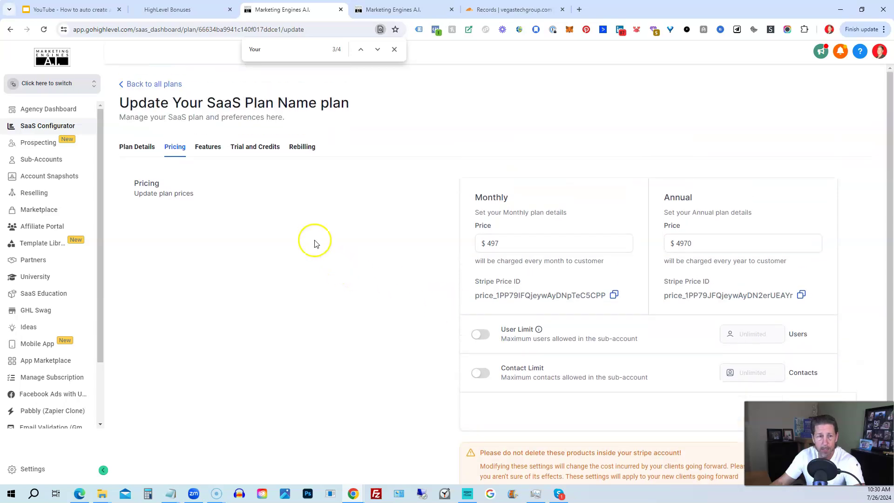
Review the plan's Features and Trial and Credits, then its Rebilling markup settings
click(207, 147)
scroll(391, 290, down, 5)
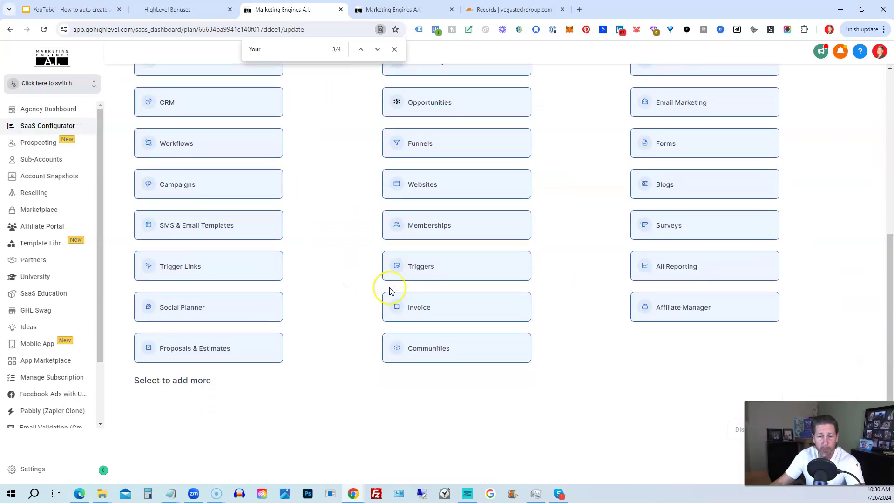
scroll(390, 291, up, 5)
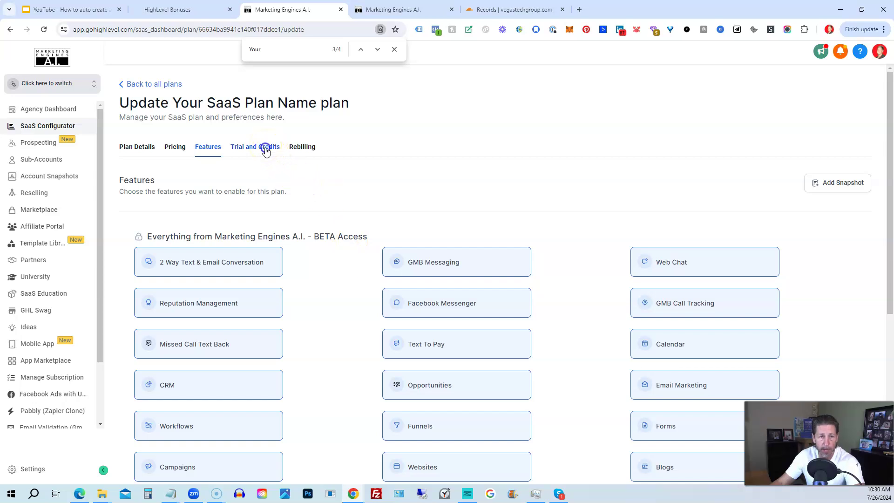
click(265, 147)
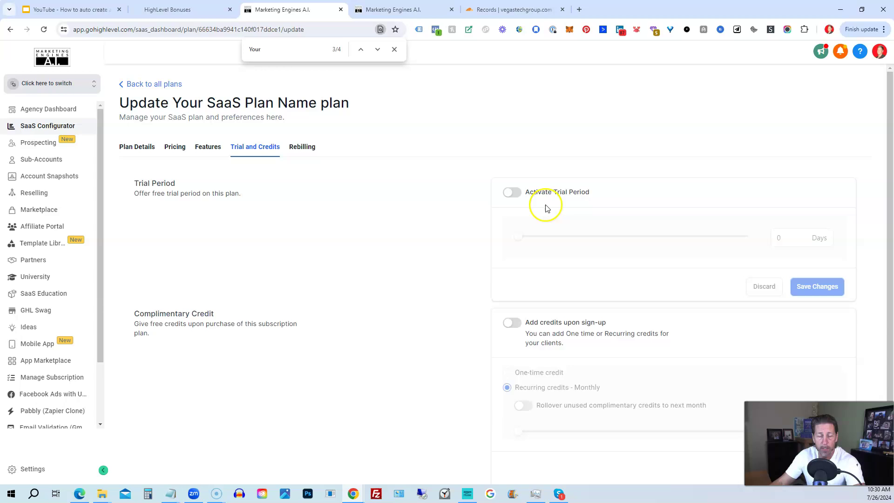
scroll(523, 339, down, 1)
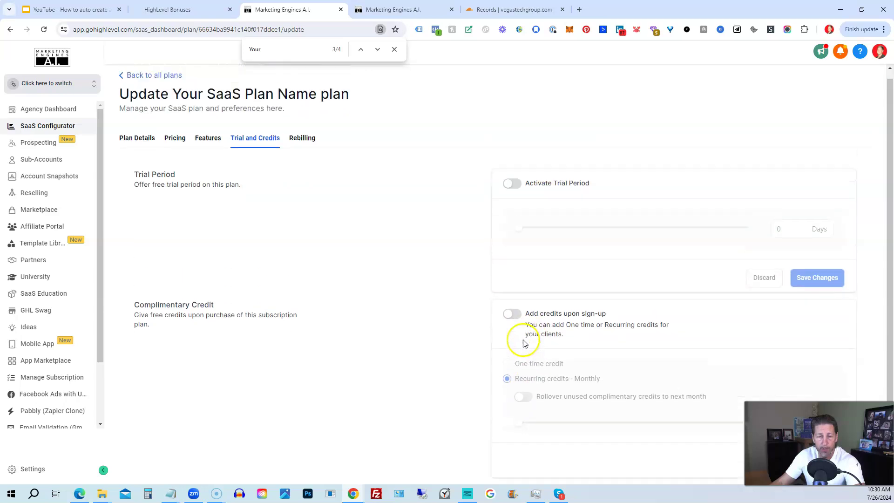
scroll(523, 343, up, 1)
click(304, 146)
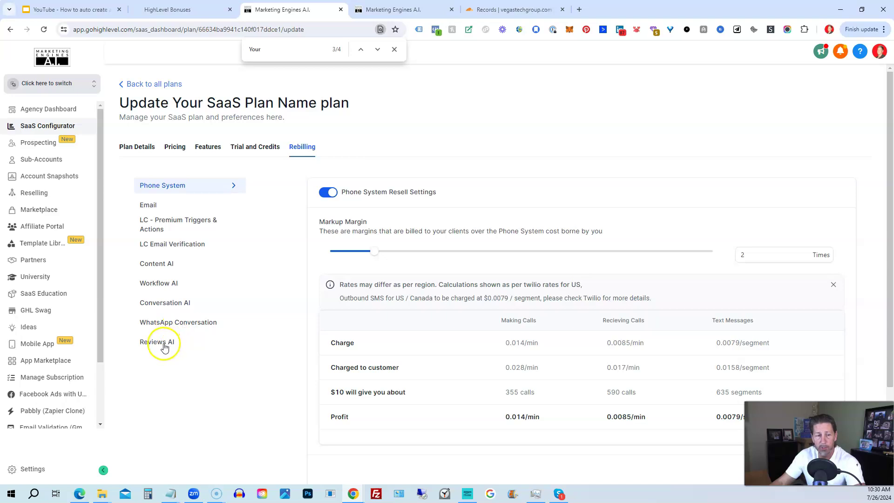
Review the resale markups for Reviews AI, Conversation AI, Workflow AI, Email and similar services
click(163, 345)
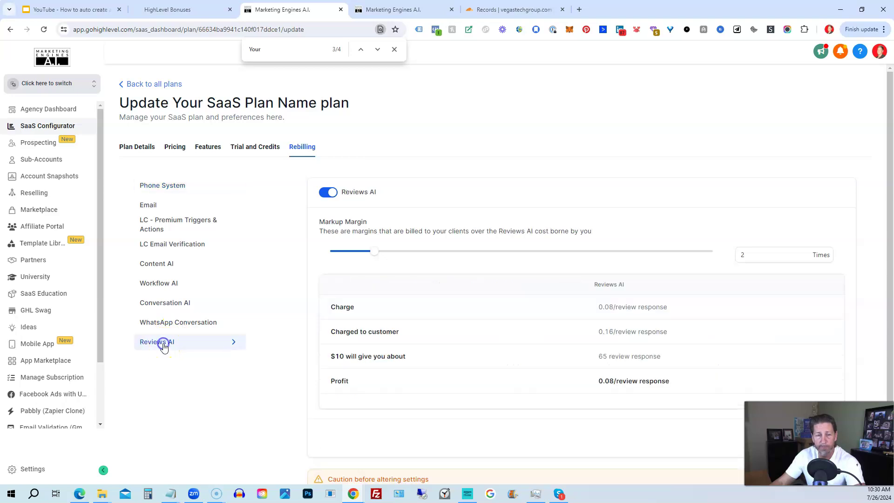
click(161, 320)
click(161, 301)
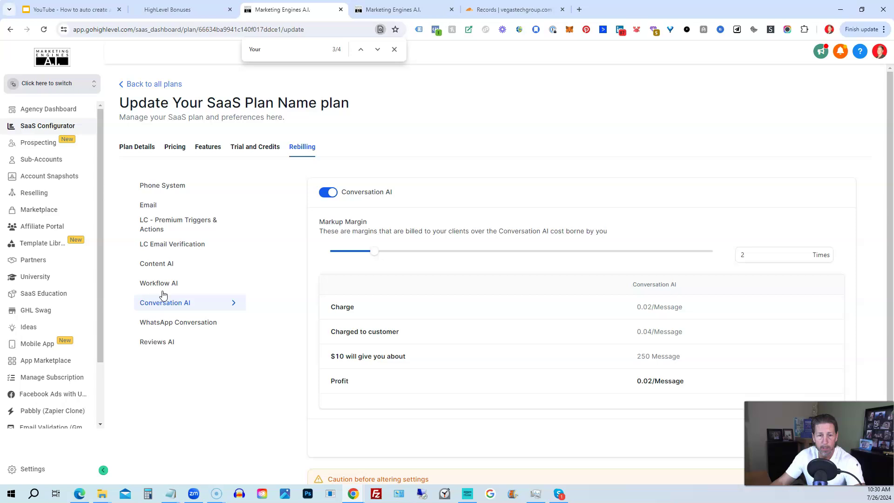
click(160, 284)
click(162, 264)
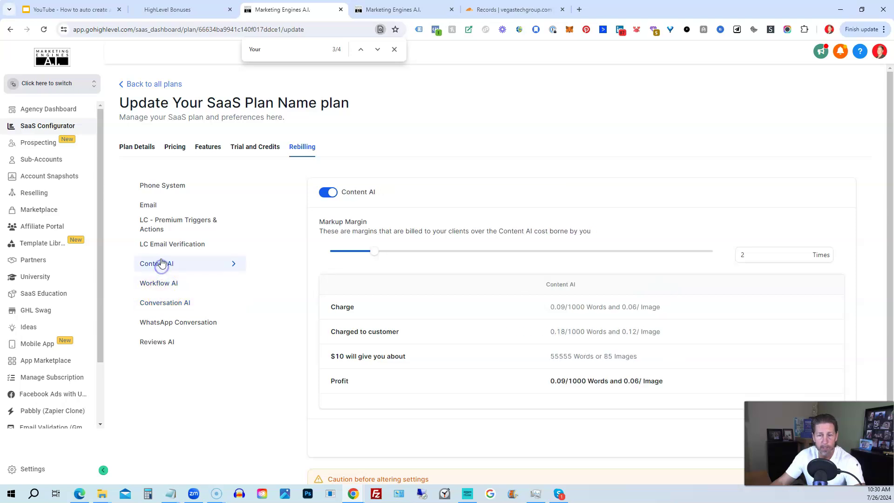
click(162, 244)
click(163, 229)
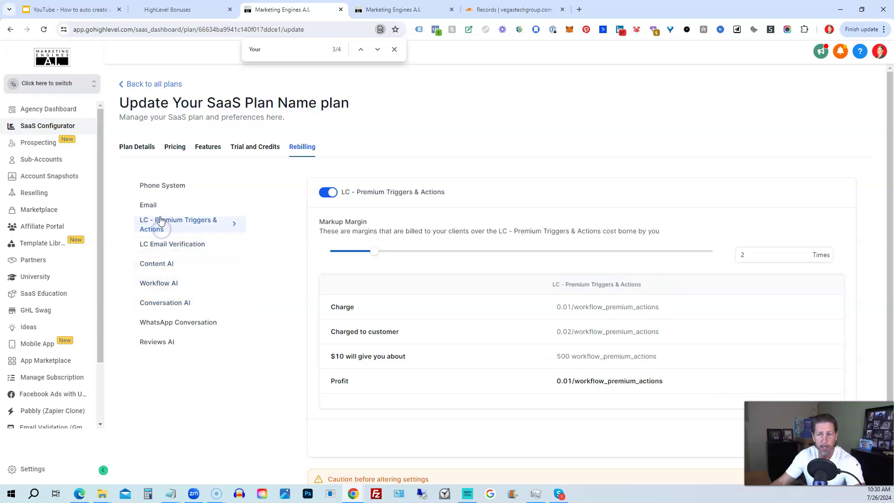
click(153, 208)
click(153, 323)
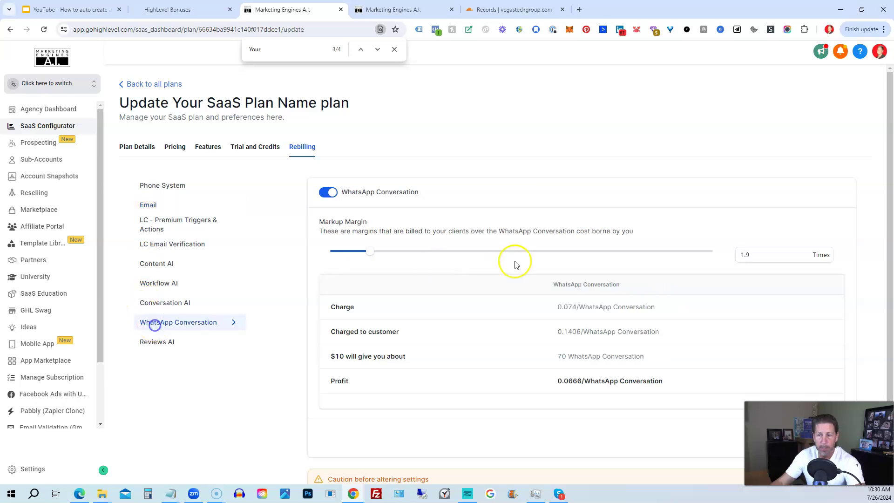
Set the WhatsApp Conversation markup multiplier to 2 and save the changes
click(748, 254)
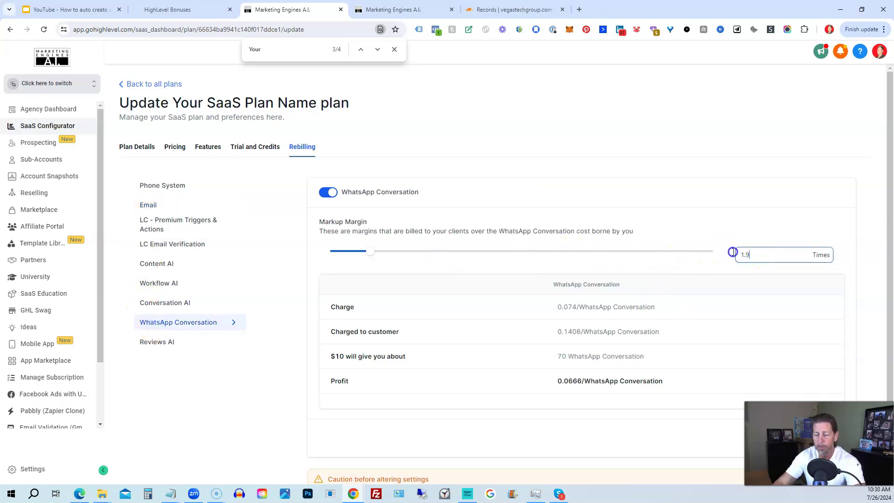
key(BackSpace)
text(0)
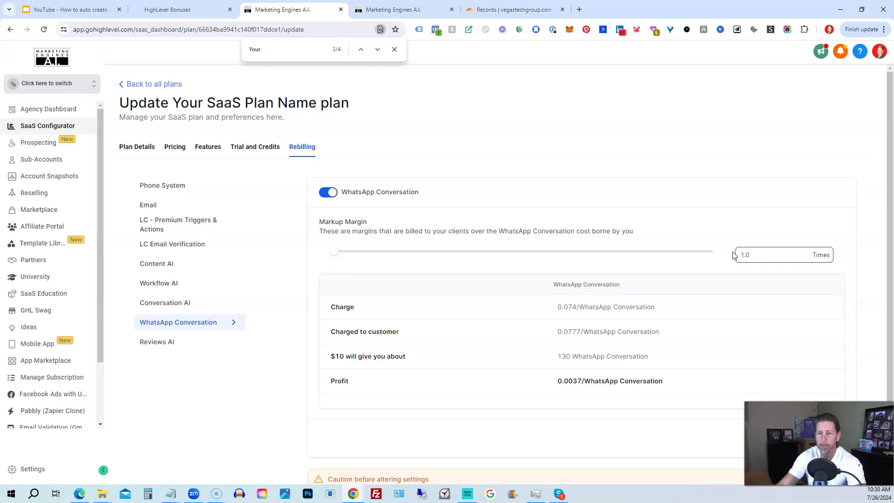
text(9)
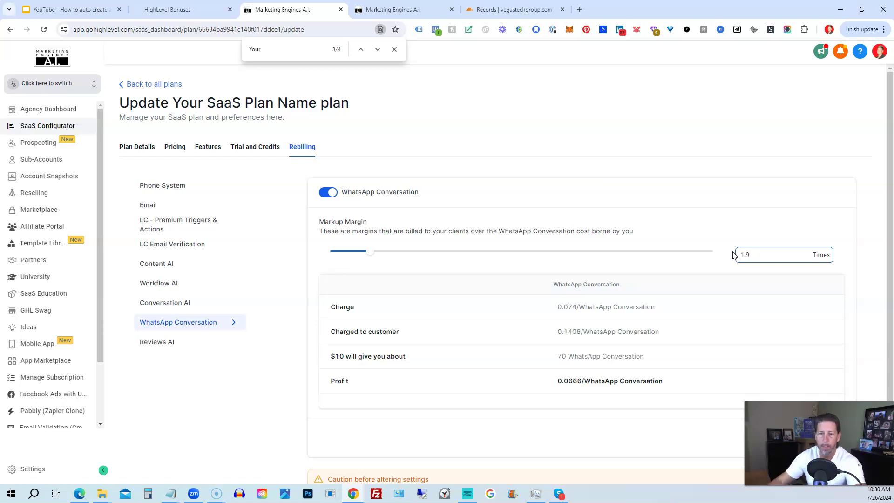
scroll(588, 255, down, 2)
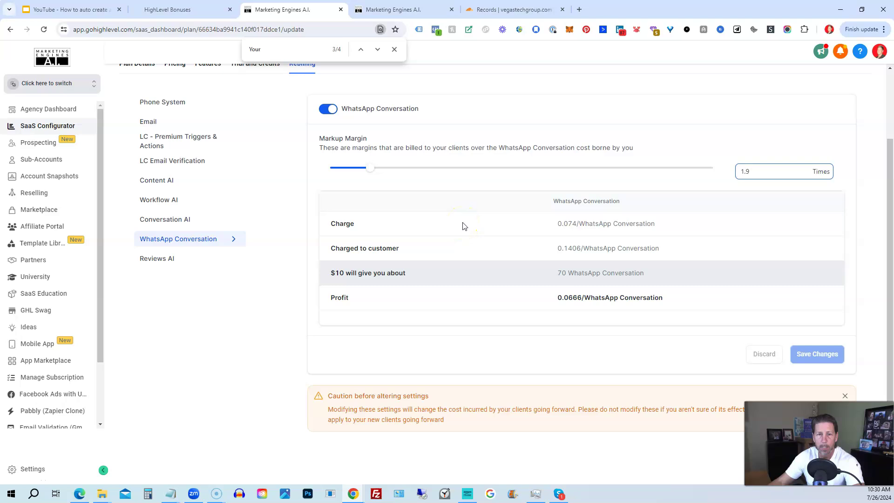
click(463, 226)
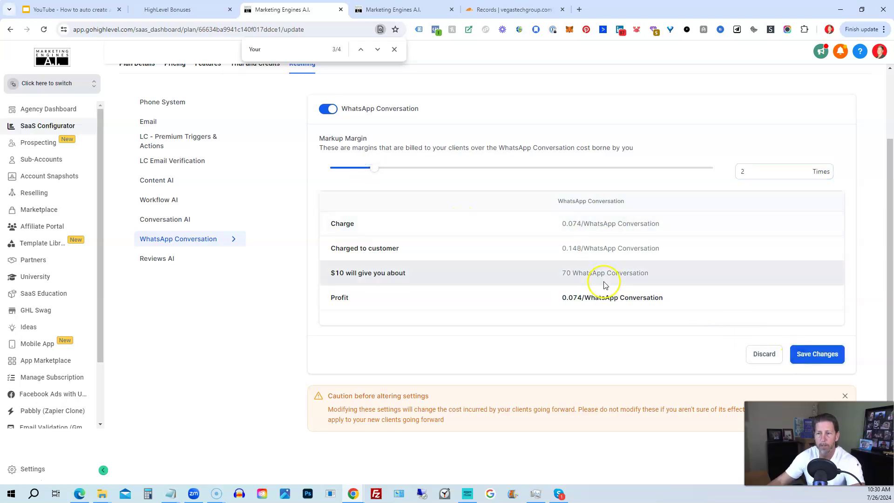
click(797, 354)
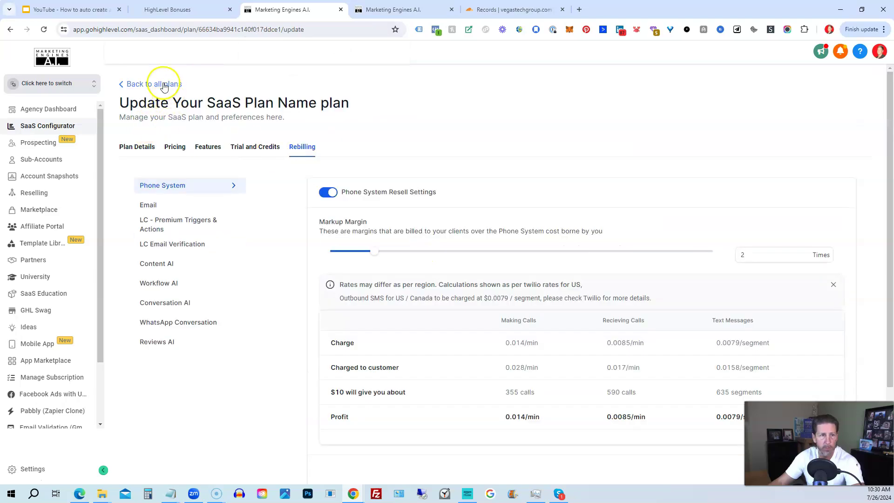
Leave the plans list, search Sub-Accounts for 'dem' and switch into the Demo sub-account
click(163, 84)
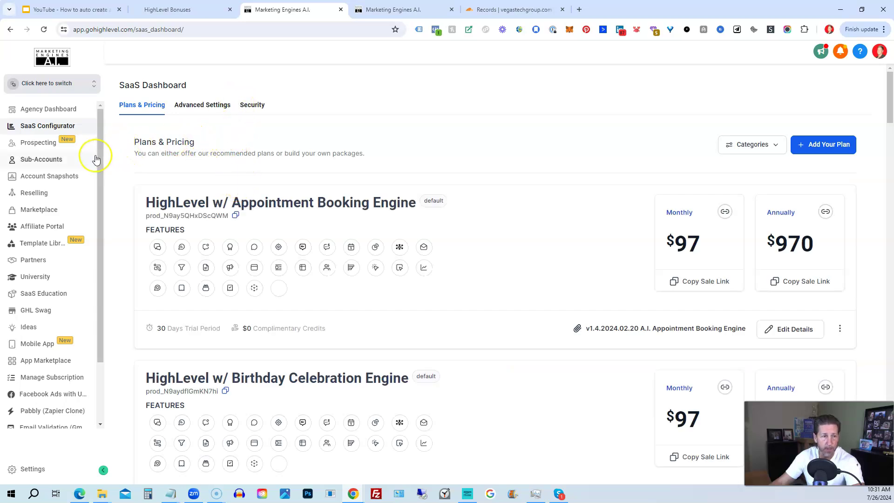
click(52, 158)
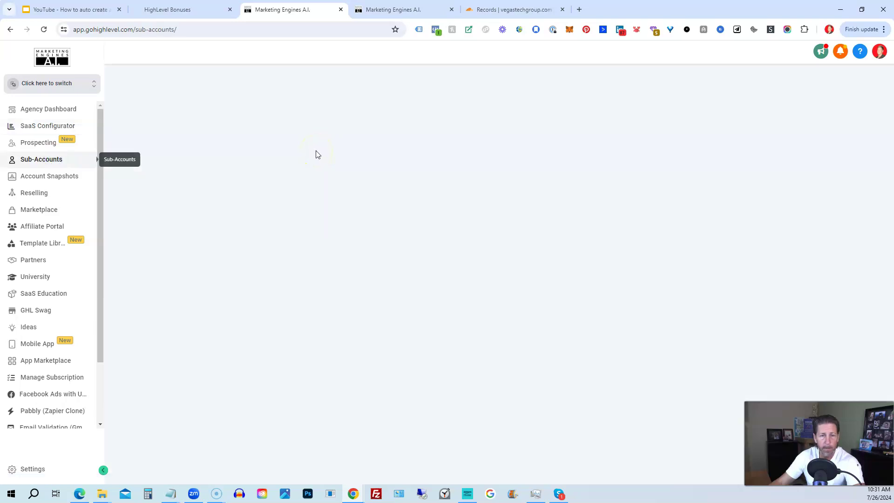
click(640, 117)
text(dem)
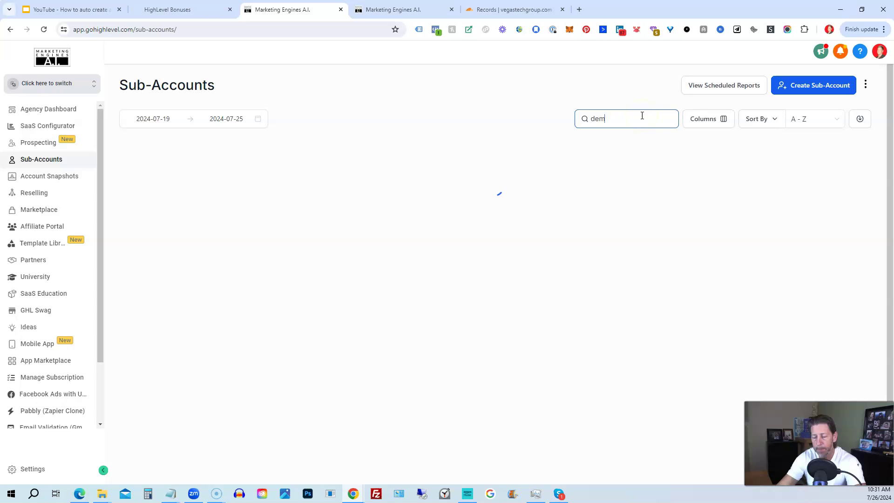
scroll(550, 292, down, 5)
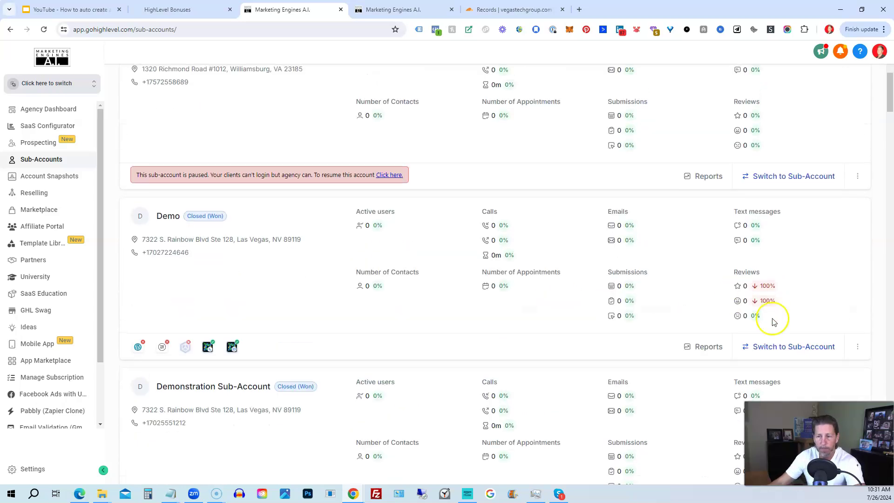
click(790, 346)
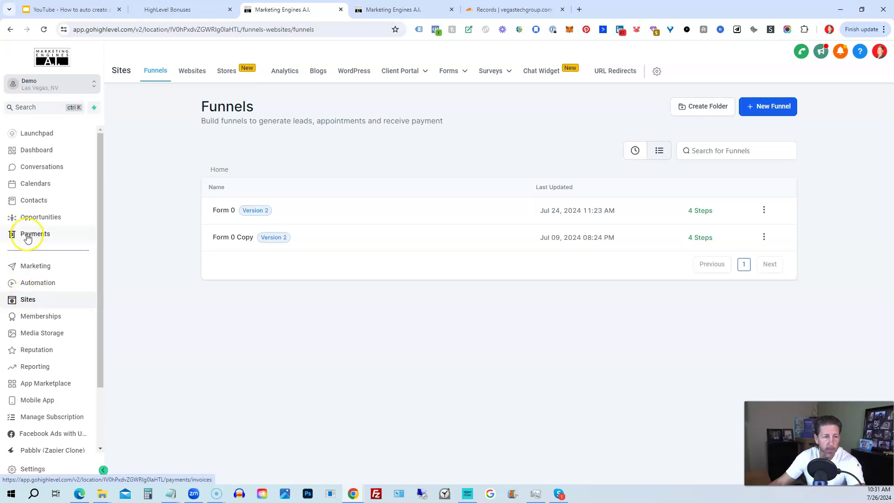
Import the $97.00 monthly Stripe price as a new product in Payments > Products
click(28, 234)
mouse_move(534, 70)
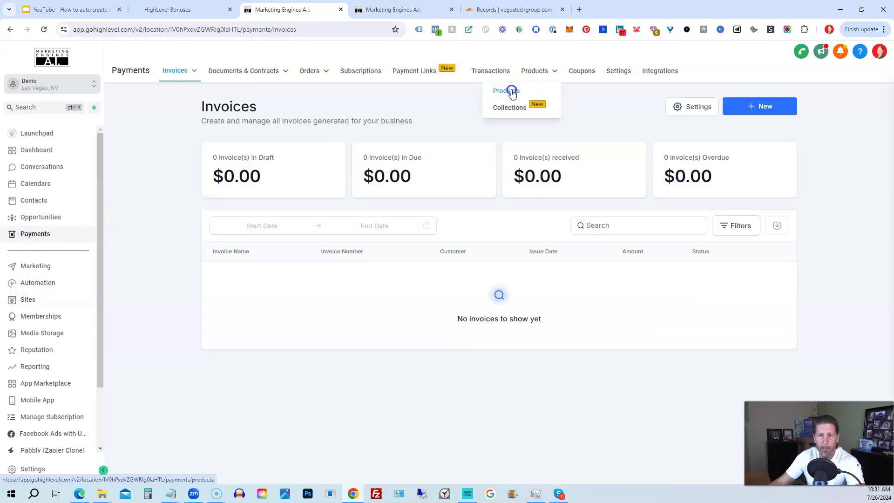
click(512, 91)
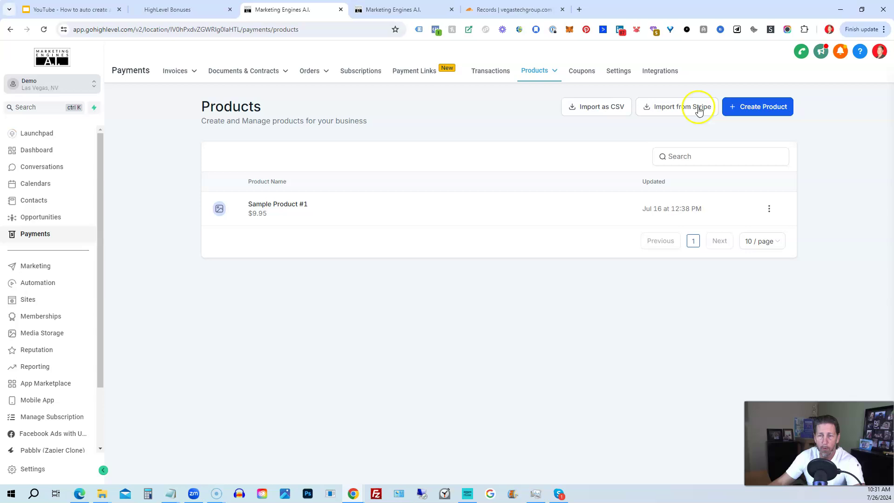
click(681, 111)
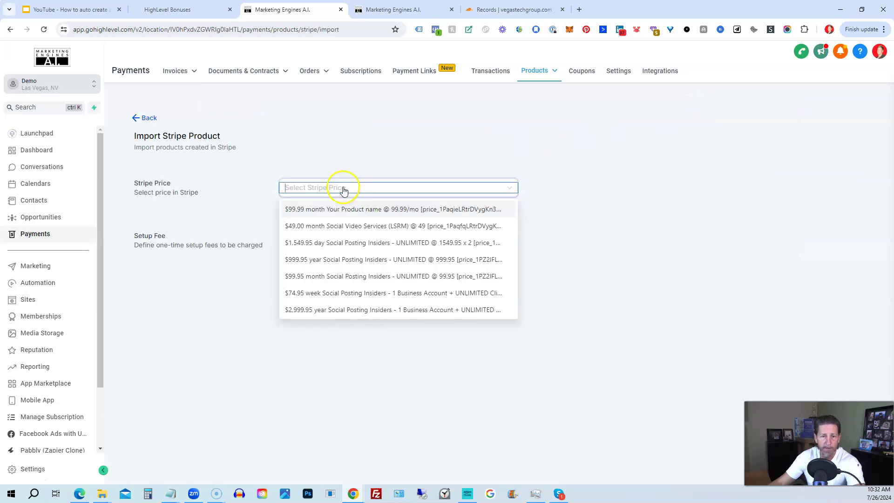
scroll(348, 235, down, 10)
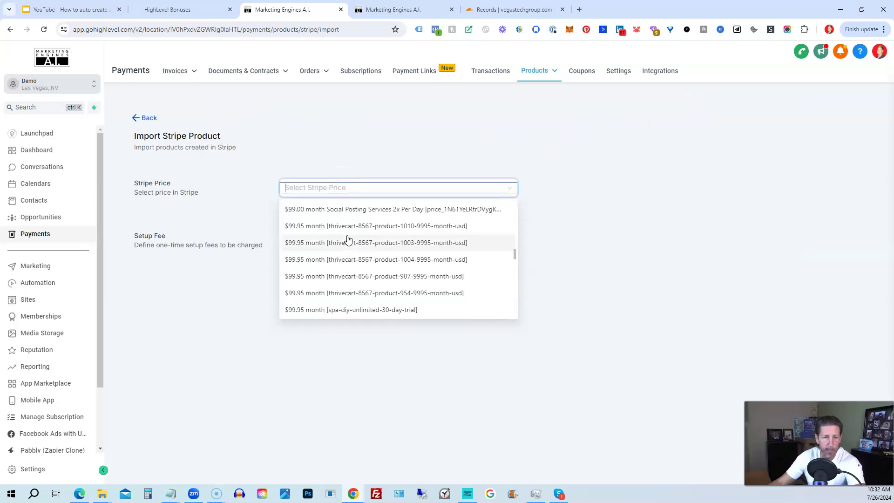
scroll(348, 239, up, 5)
click(321, 281)
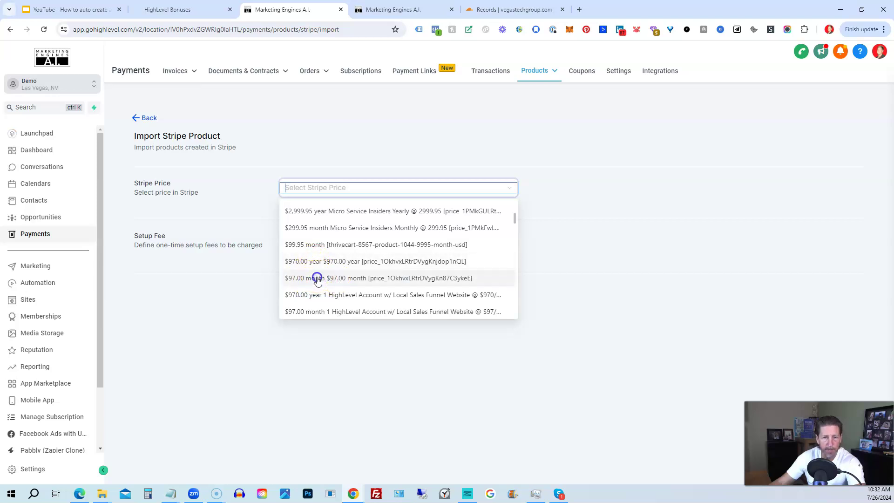
click(317, 278)
click(476, 291)
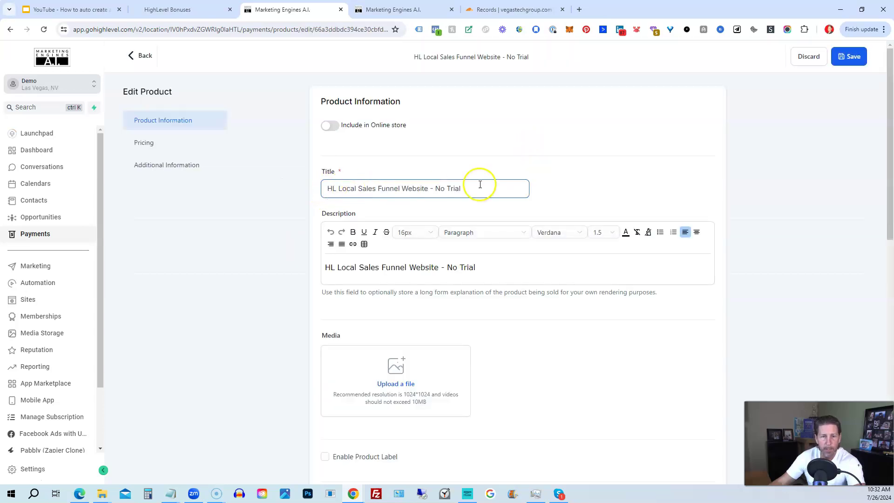
Save the imported HL Local Sales Funnel Website - No Trial product and return to Products
drag(479, 183, 306, 213)
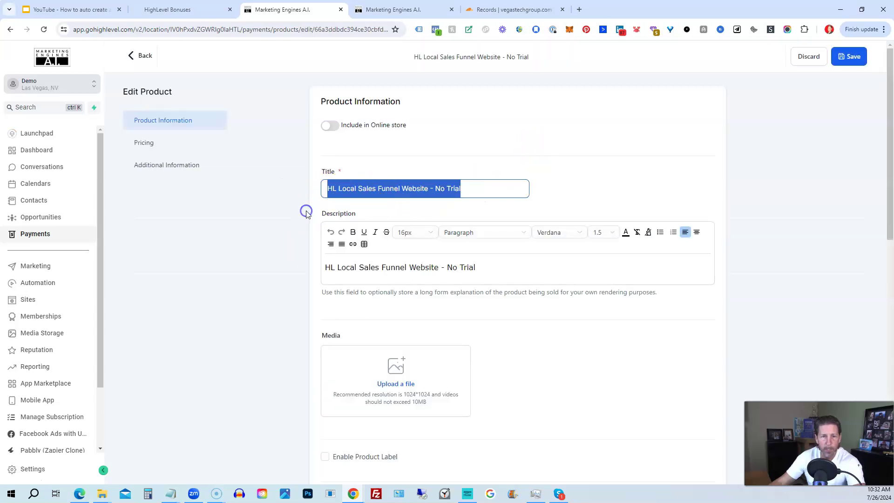
scroll(279, 222, down, 1)
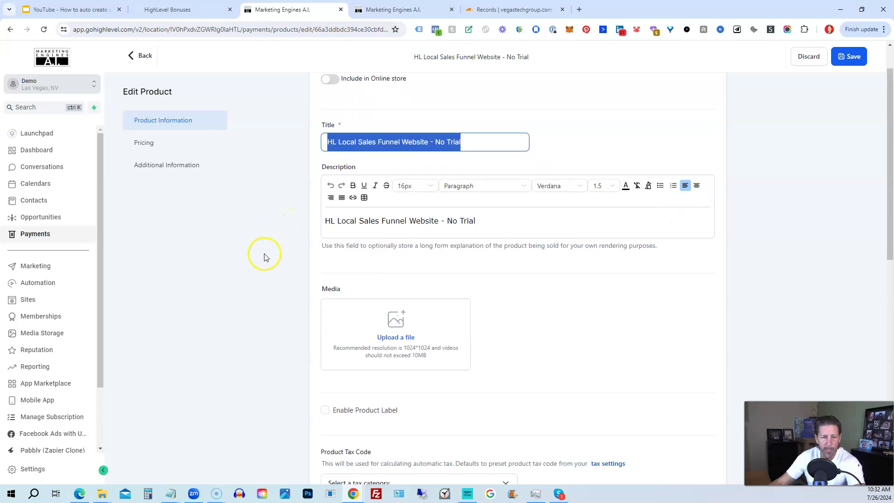
scroll(320, 194, up, 1)
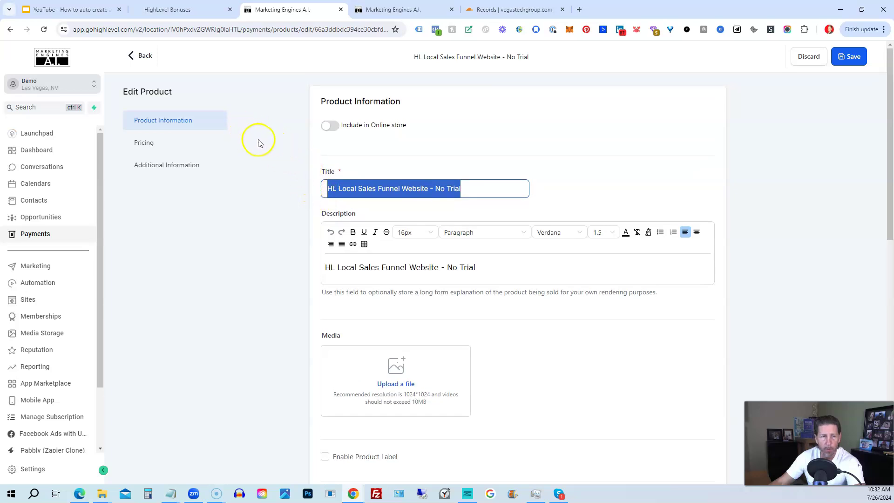
click(848, 56)
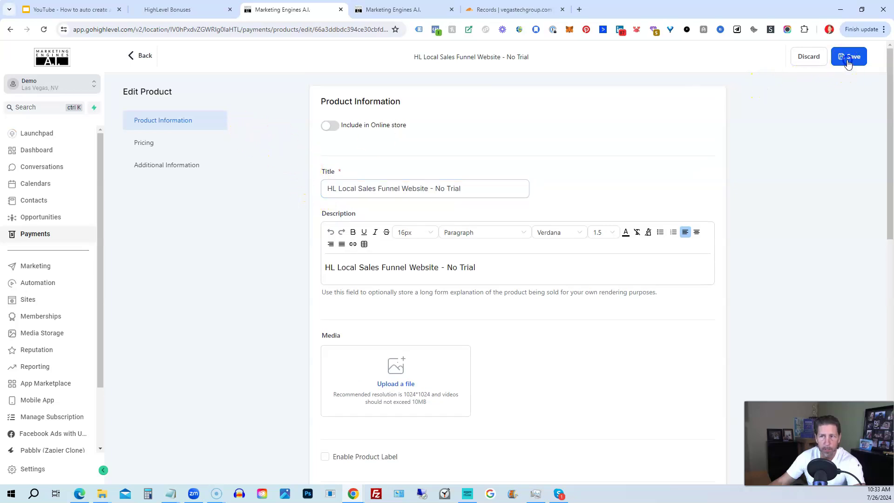
click(146, 56)
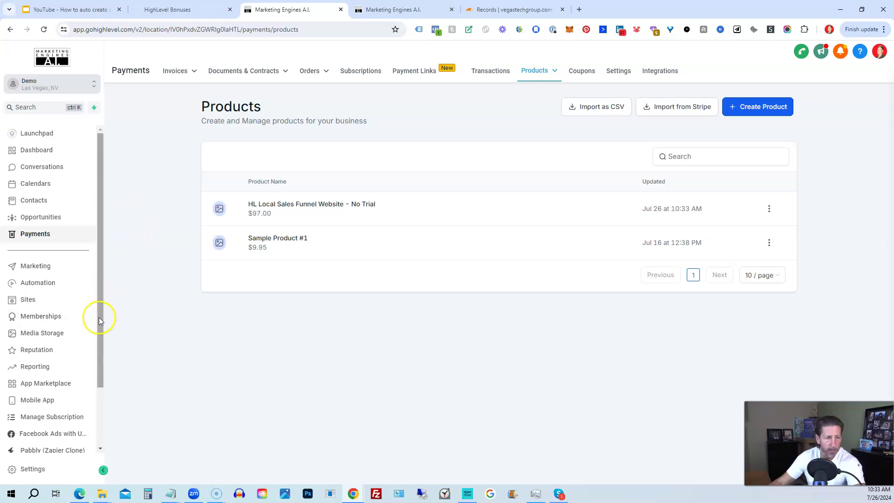
Delete the placeholder product from Form 0's Sales Page step
click(20, 301)
click(224, 210)
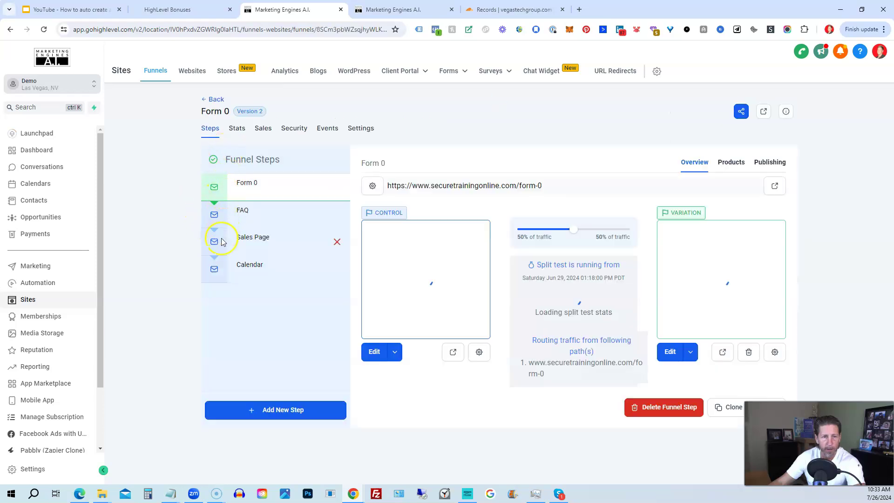
click(241, 241)
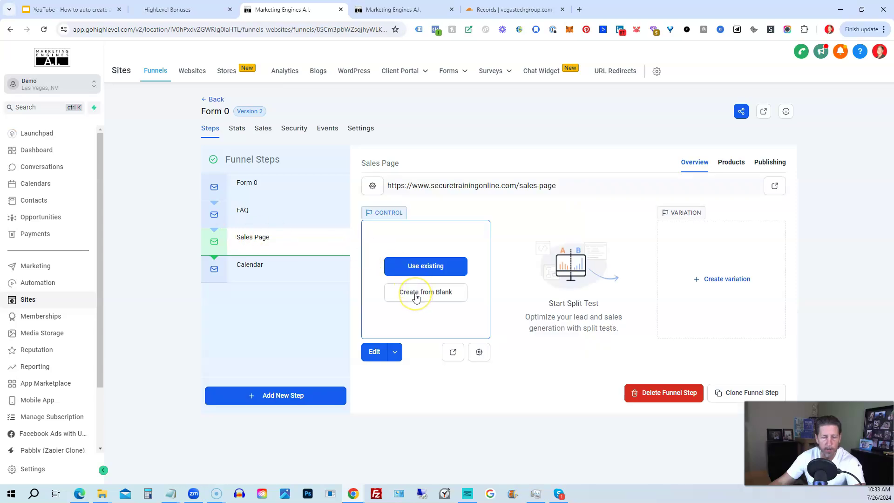
click(727, 163)
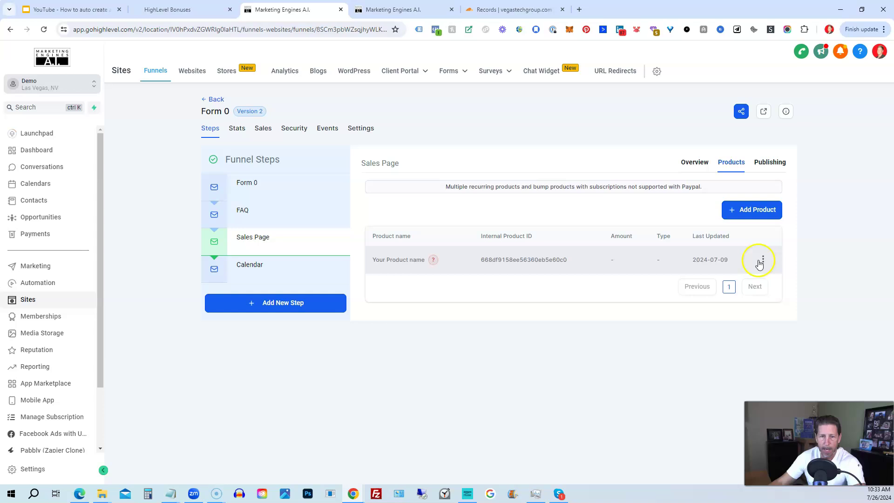
click(762, 260)
click(758, 243)
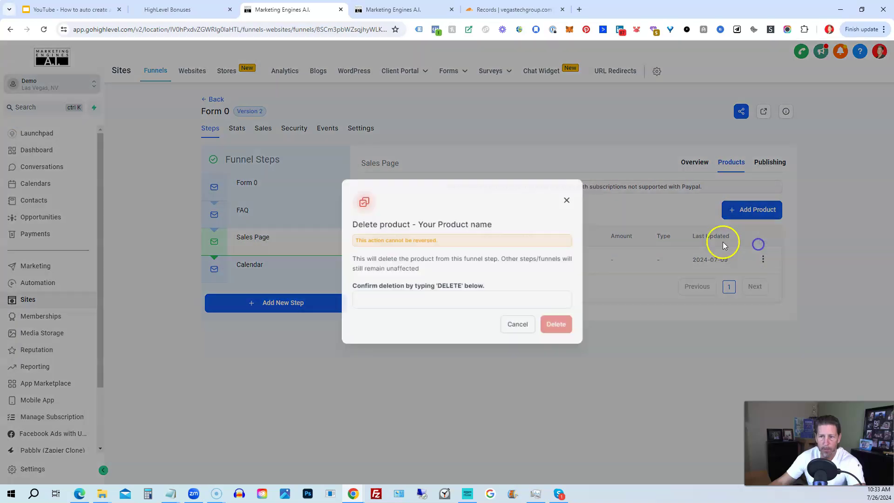
click(543, 324)
Add HL Local Sales Funnel Website - No Trial at $97 to the Sales Page step and save
click(736, 209)
click(484, 247)
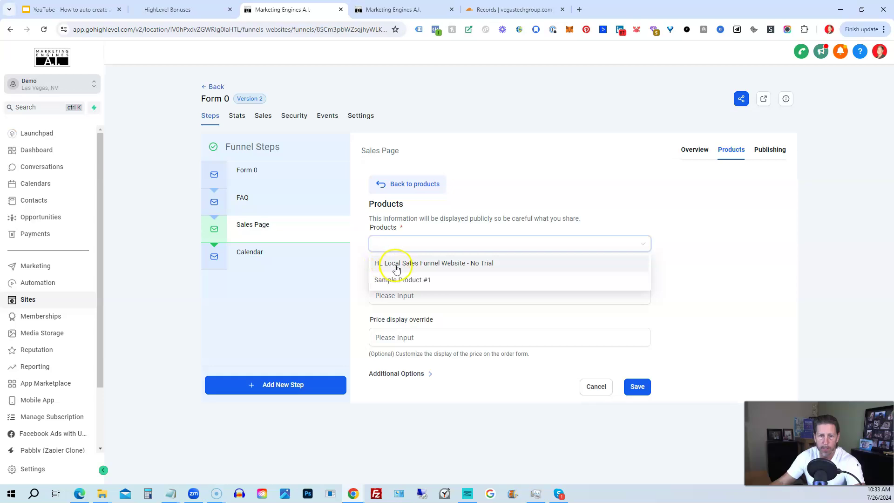
click(396, 264)
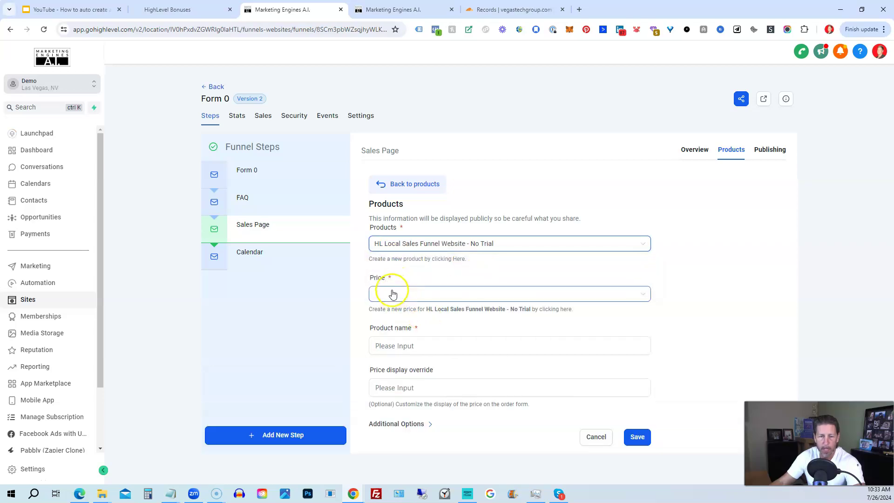
click(393, 293)
click(400, 313)
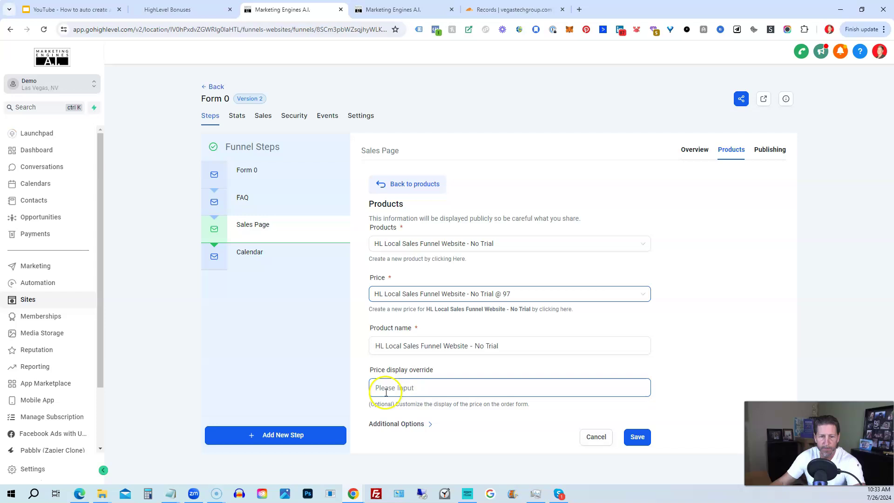
click(636, 435)
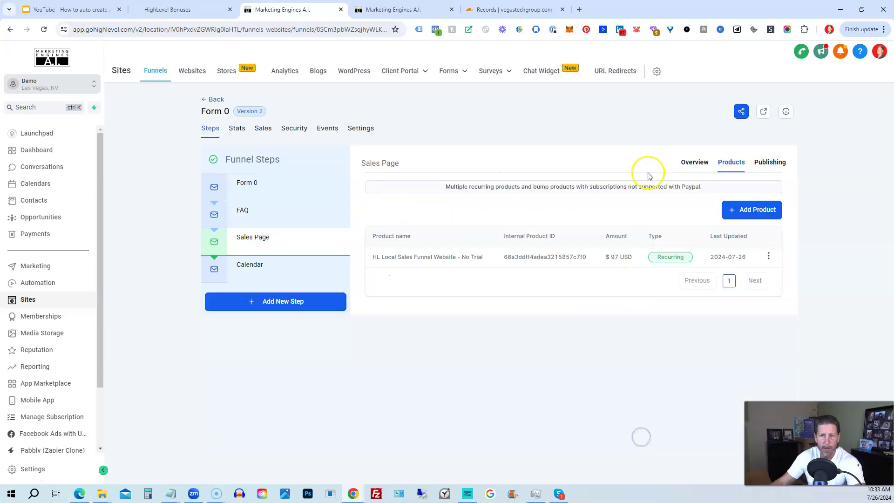
click(688, 164)
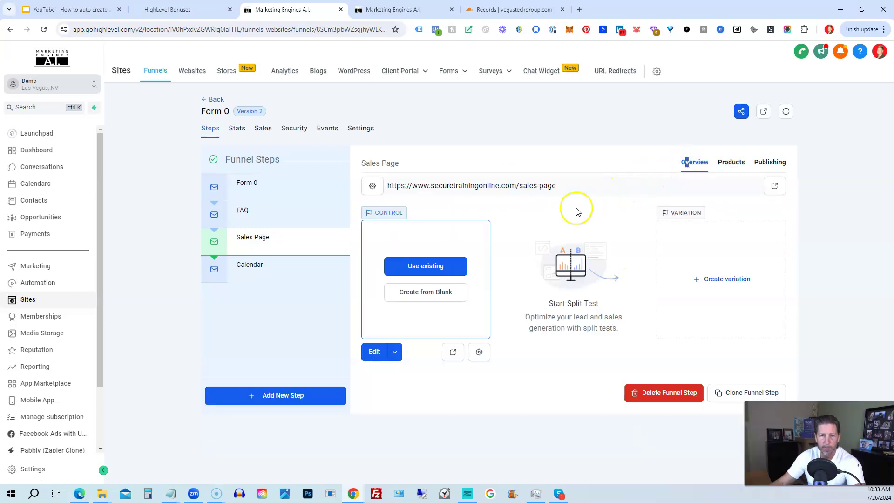
click(408, 302)
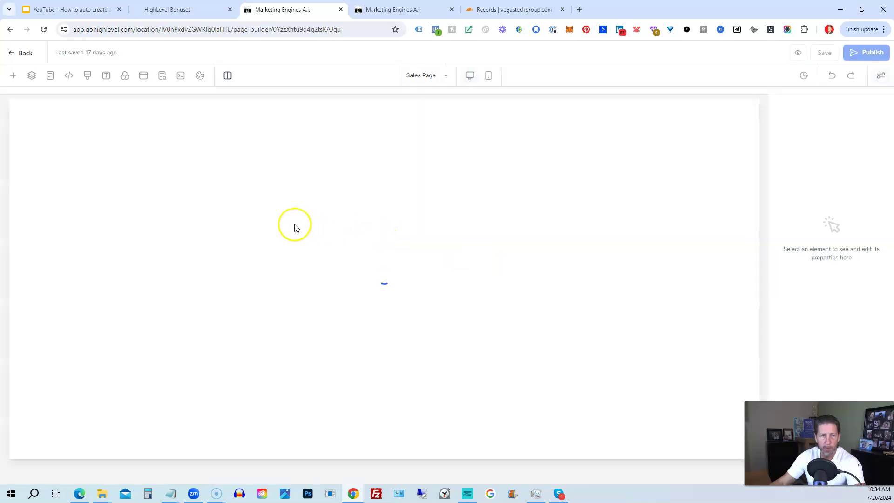
Add a full-width section with a one-column row containing a one-step order form
click(135, 172)
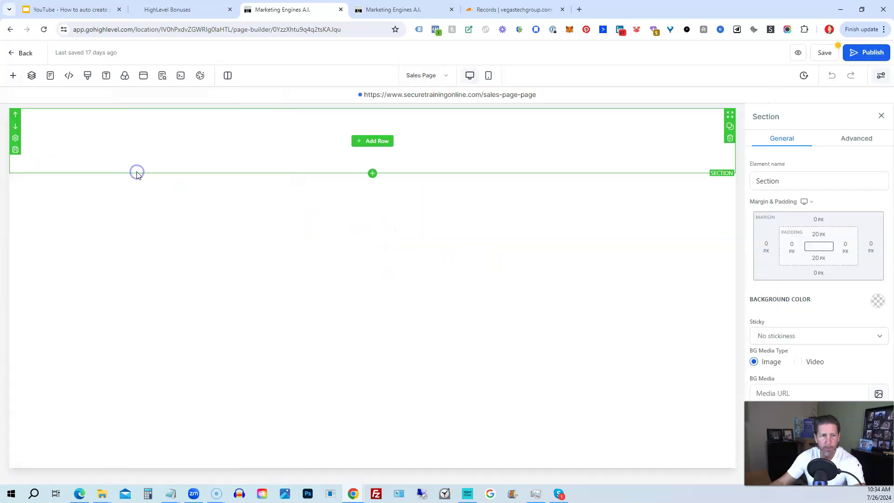
click(363, 141)
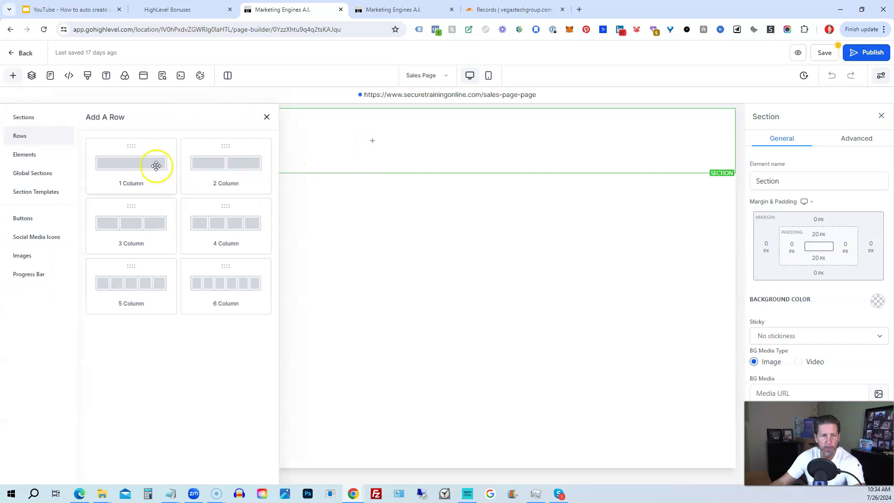
click(155, 165)
click(353, 156)
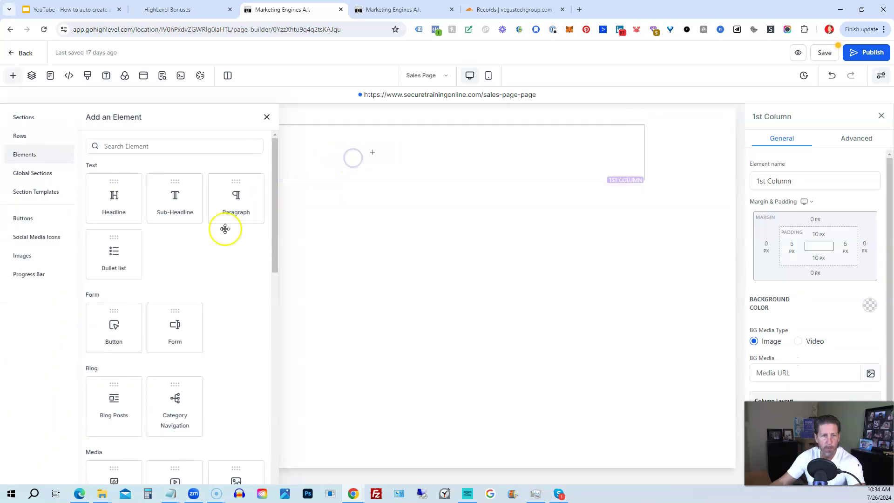
scroll(195, 275, down, 12)
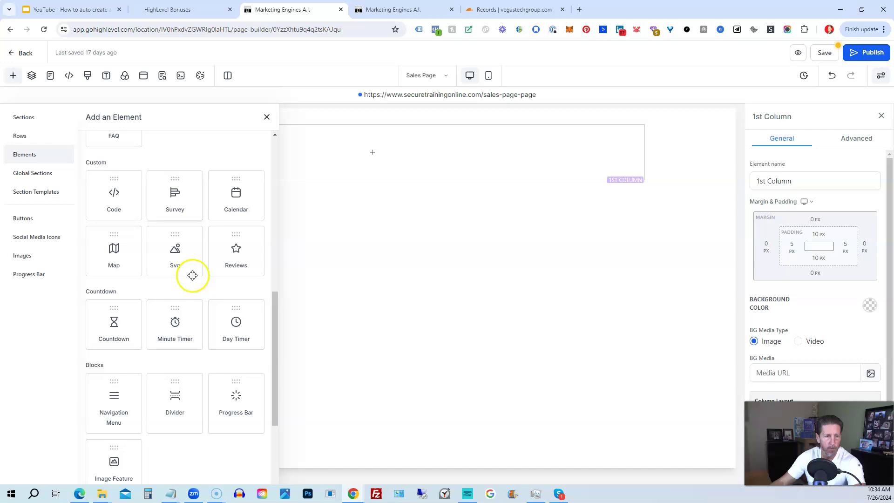
scroll(188, 285, down, 1)
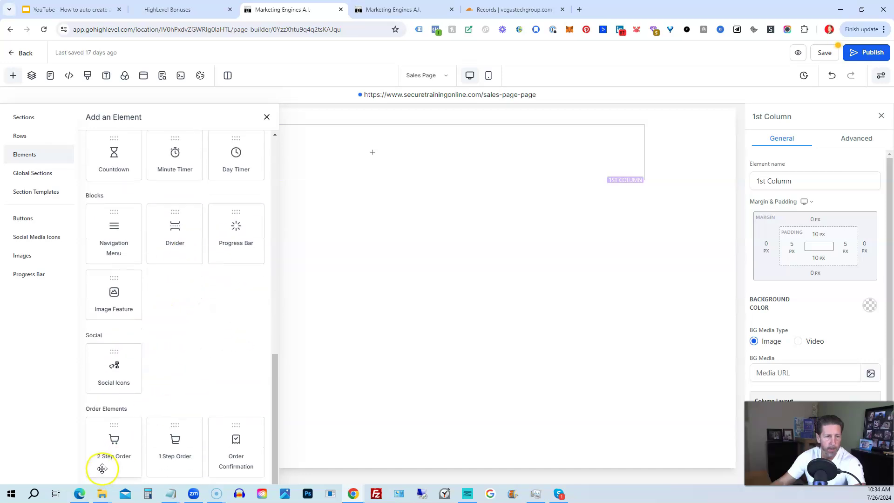
click(167, 452)
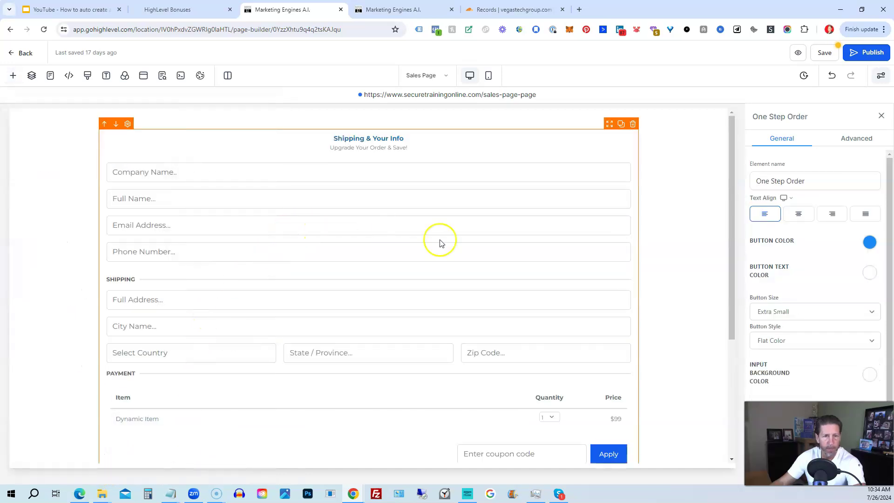
Save the sales page and close the SEO Meta Data settings
click(823, 55)
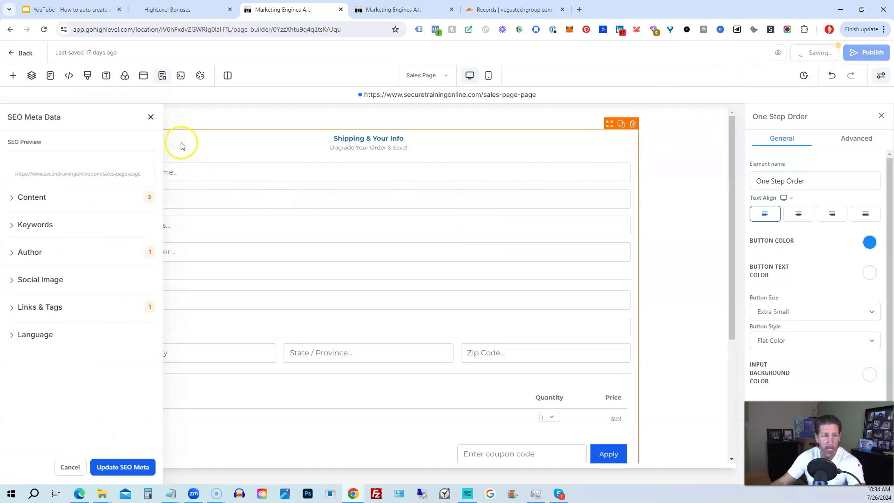
click(151, 117)
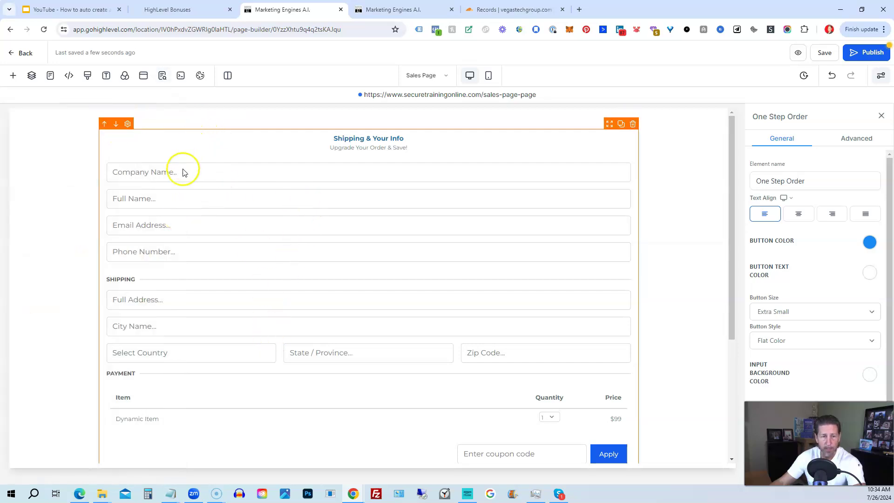
scroll(389, 319, down, 4)
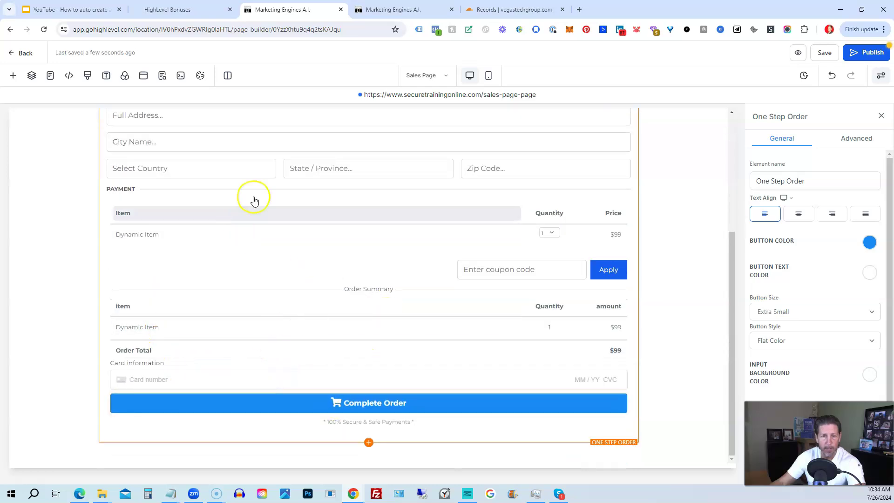
Preview the sales page in a new tab down to the $97.00 No Trial checkout
click(798, 54)
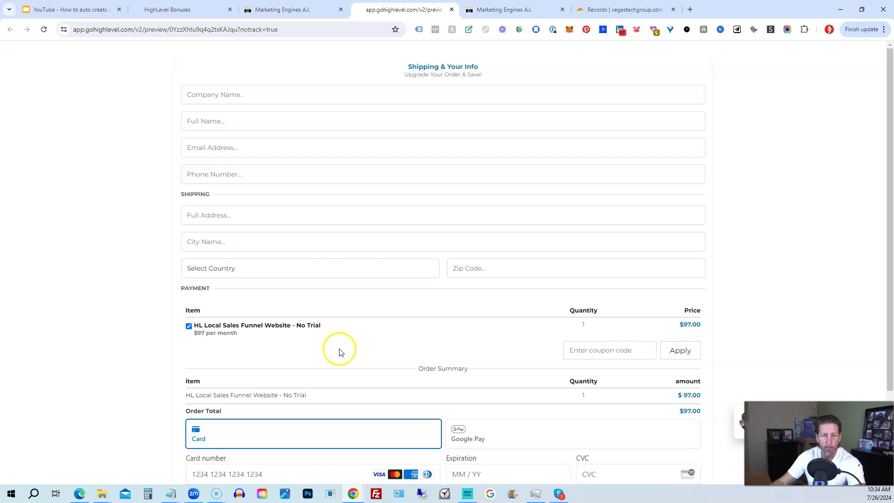
scroll(351, 232, down, 1)
scroll(347, 396, down, 2)
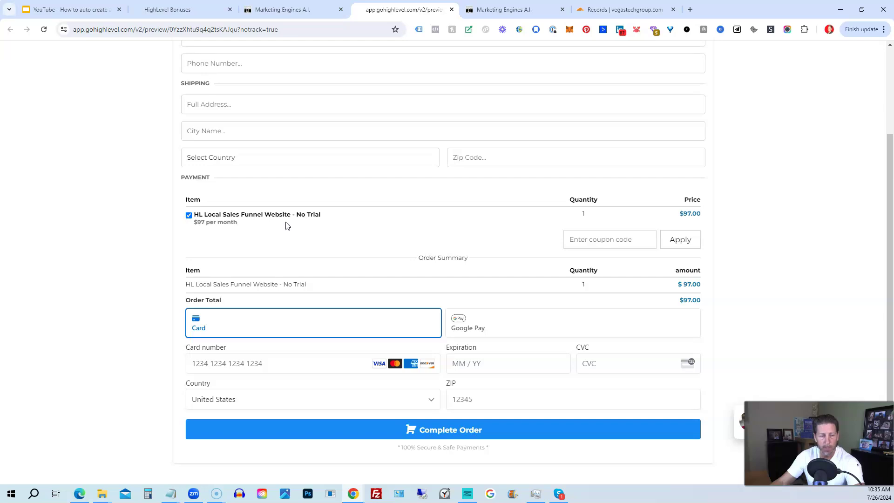
Open the 30-Day FREE Trial sign-up popup on the HighLevel Bonuses page
click(274, 234)
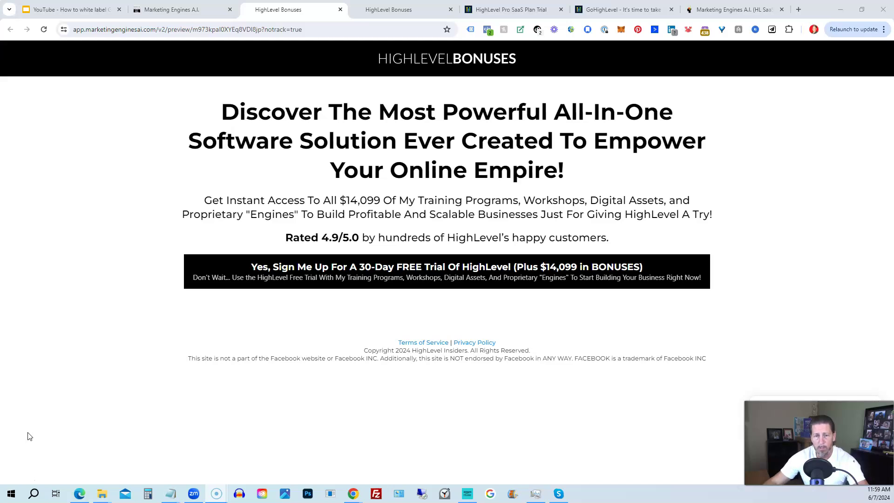
click(334, 286)
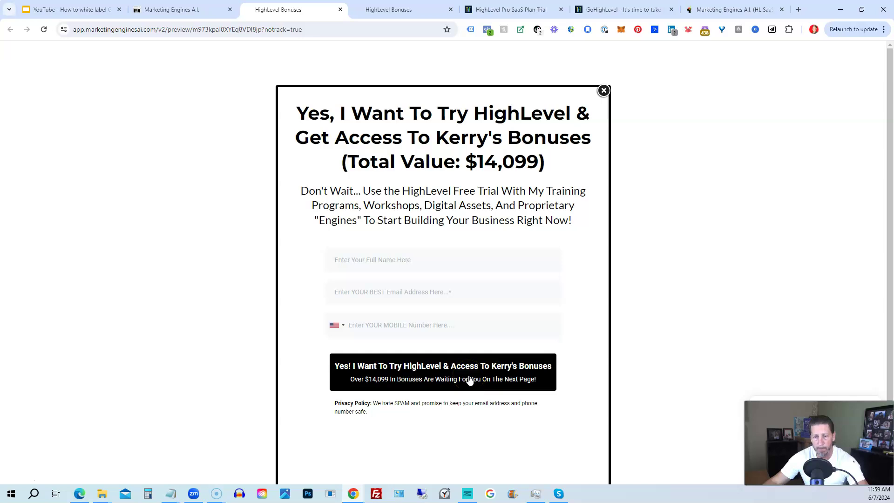
Move to the other HighLevel Bonuses page and scroll down to its Training Programs masterclasses
click(398, 10)
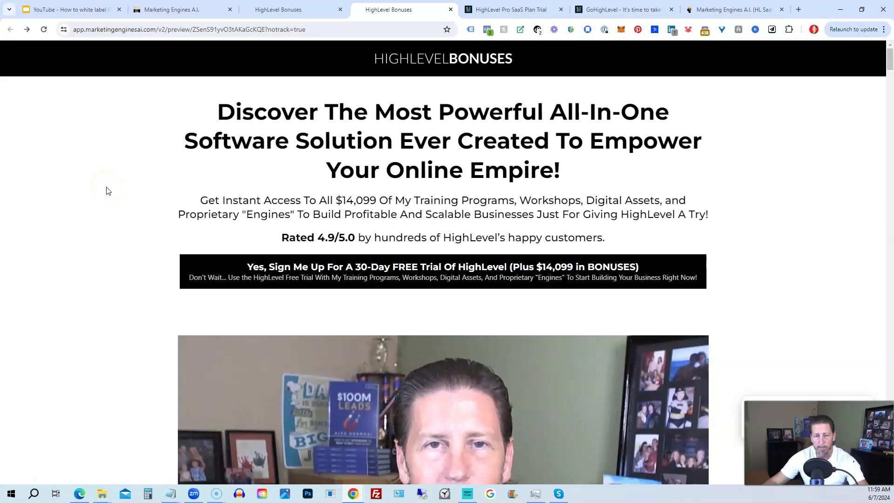
scroll(106, 191, down, 5)
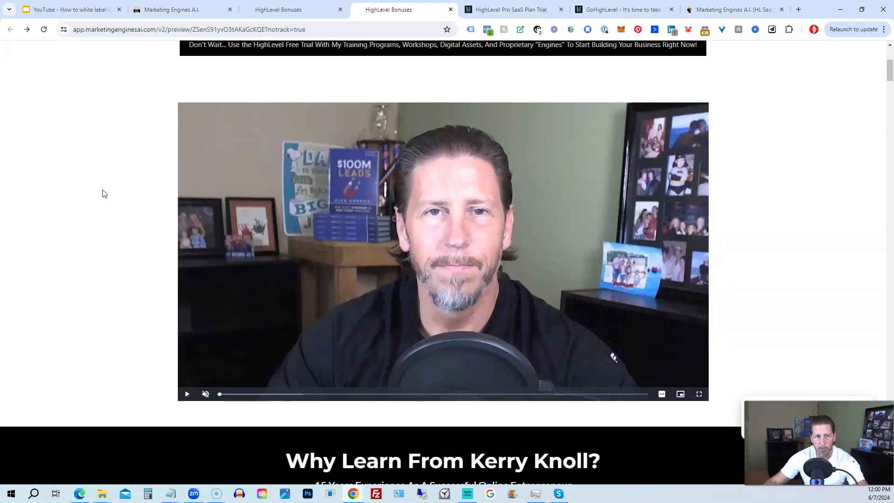
scroll(97, 193, down, 7)
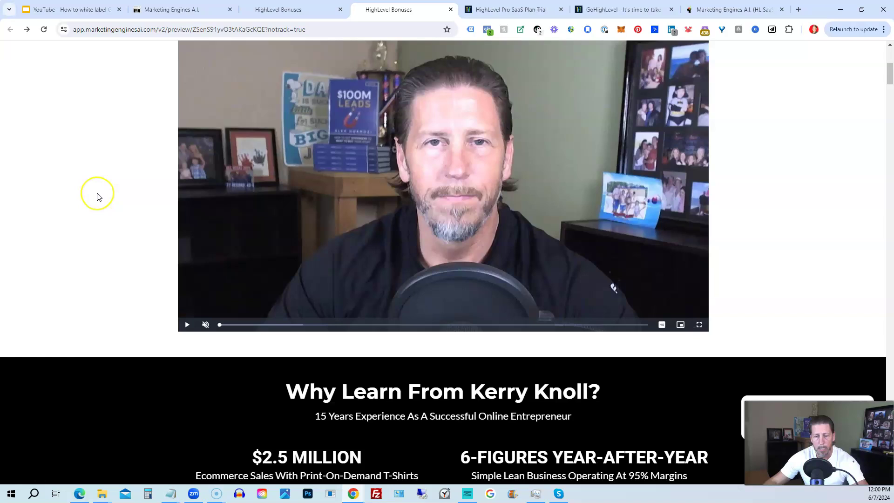
scroll(97, 196, down, 9)
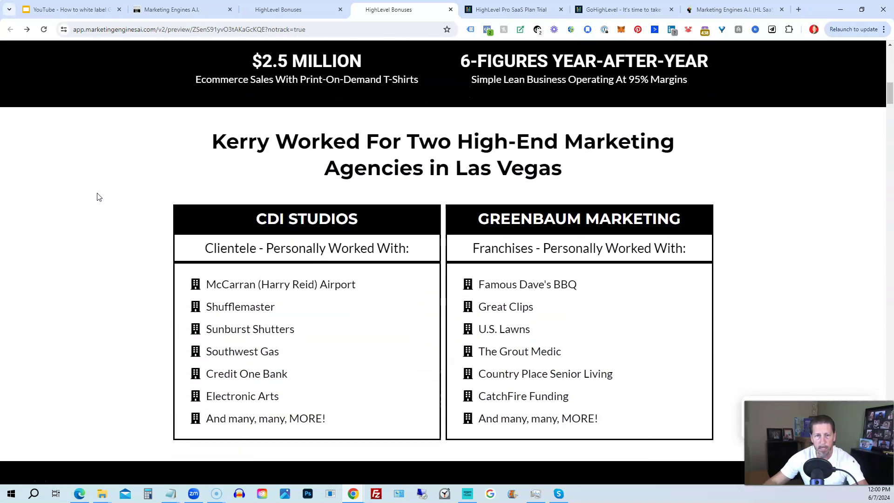
scroll(94, 200, down, 3)
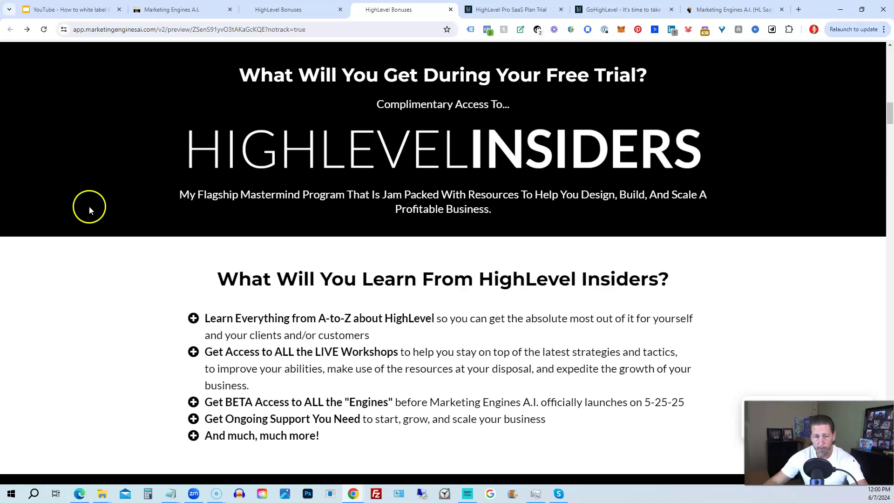
scroll(99, 227, down, 7)
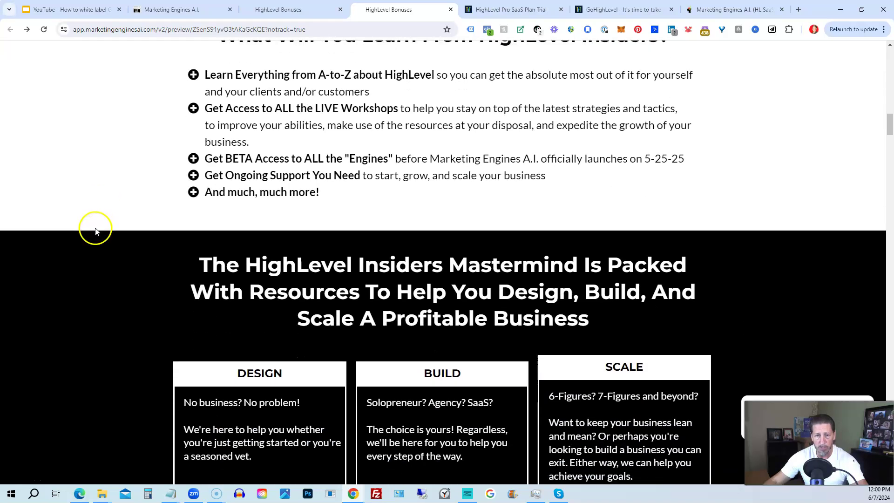
scroll(93, 227, down, 2)
scroll(92, 227, down, 1)
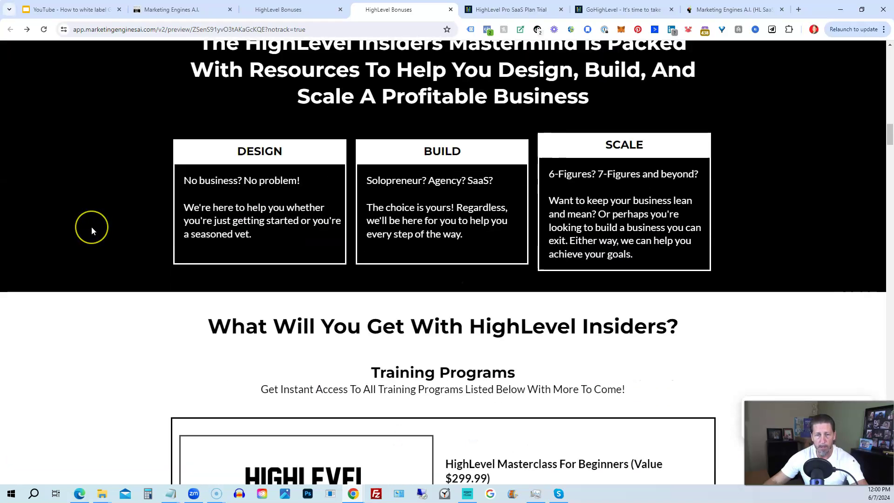
scroll(91, 226, down, 1)
scroll(92, 229, down, 6)
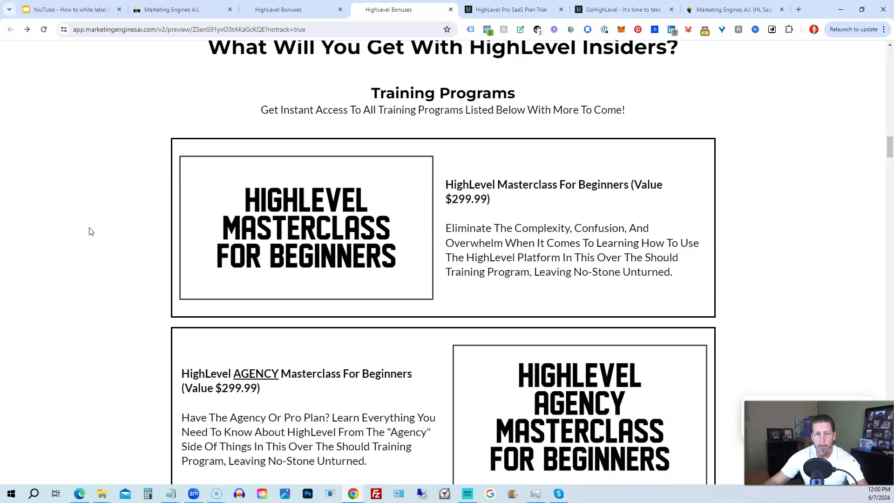
Scroll past the A.I. beta engine boxes to the 14 weekly Foundation Workshops and the Marketing Engine Workshops heading
click(89, 227)
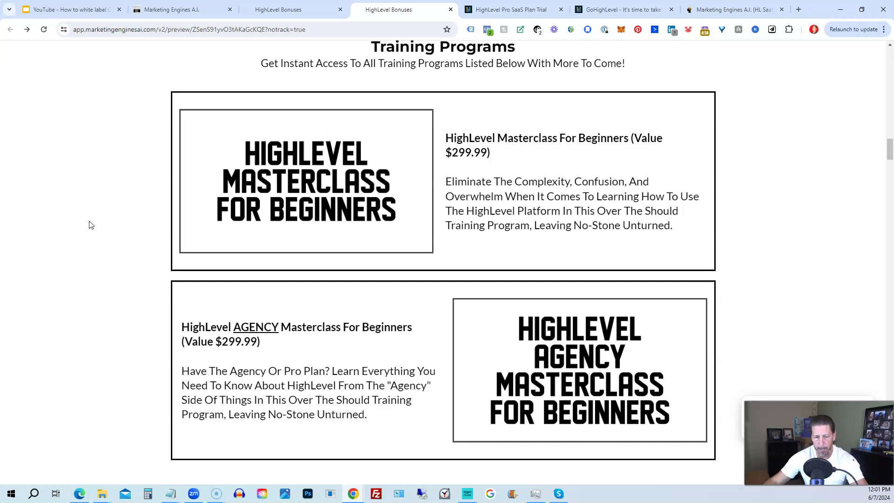
scroll(90, 226, down, 7)
scroll(87, 228, down, 2)
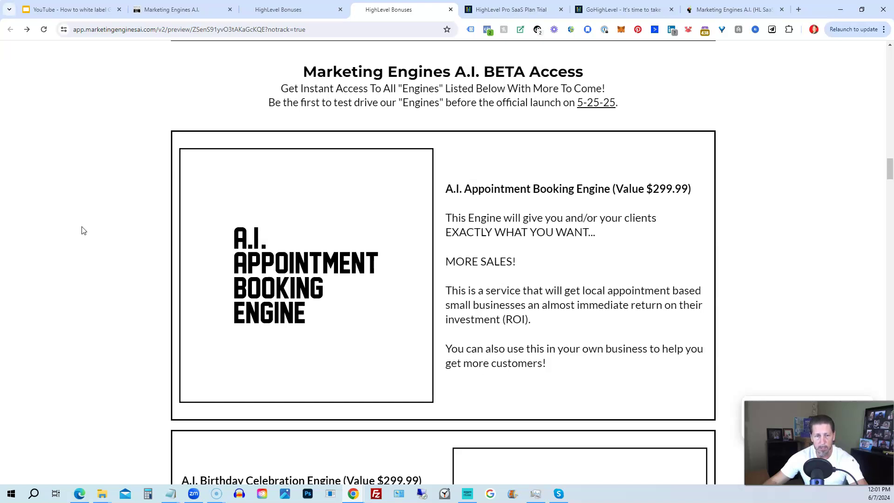
scroll(82, 231, down, 8)
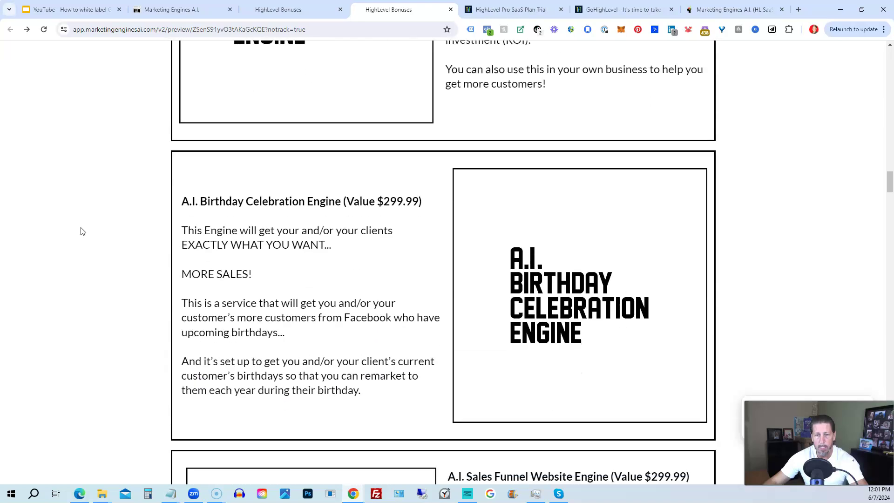
scroll(81, 231, down, 7)
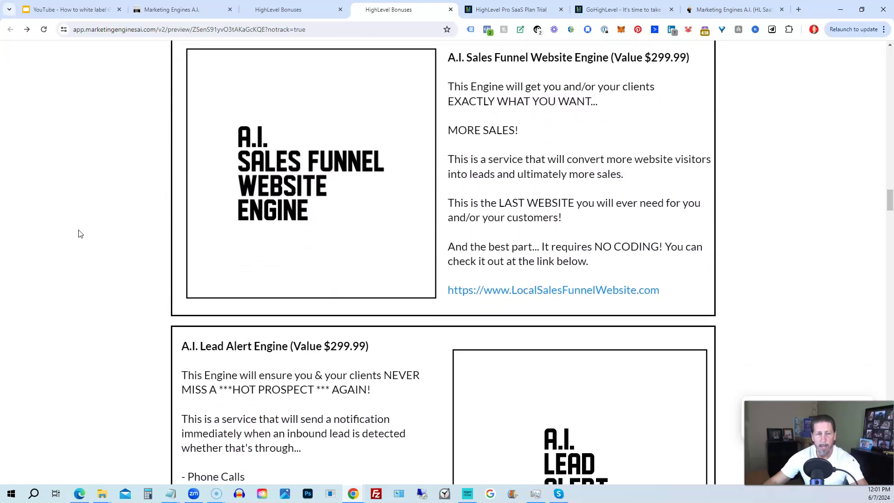
scroll(80, 233, down, 5)
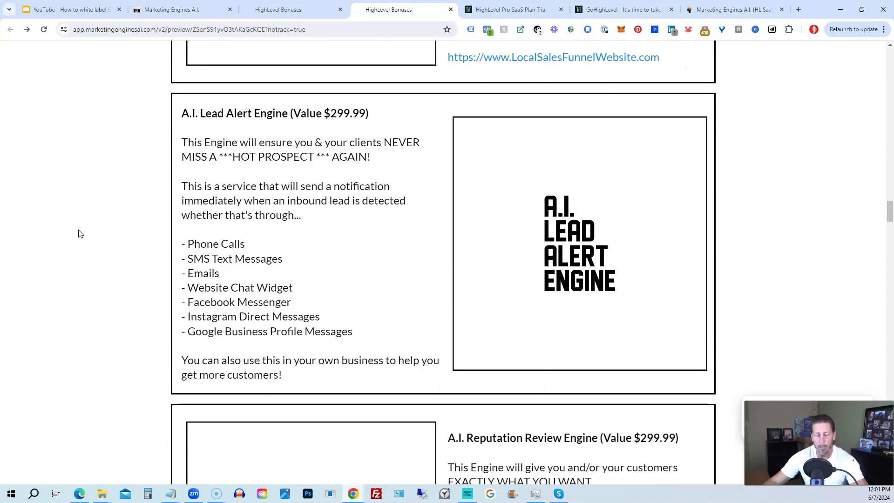
scroll(81, 233, down, 6)
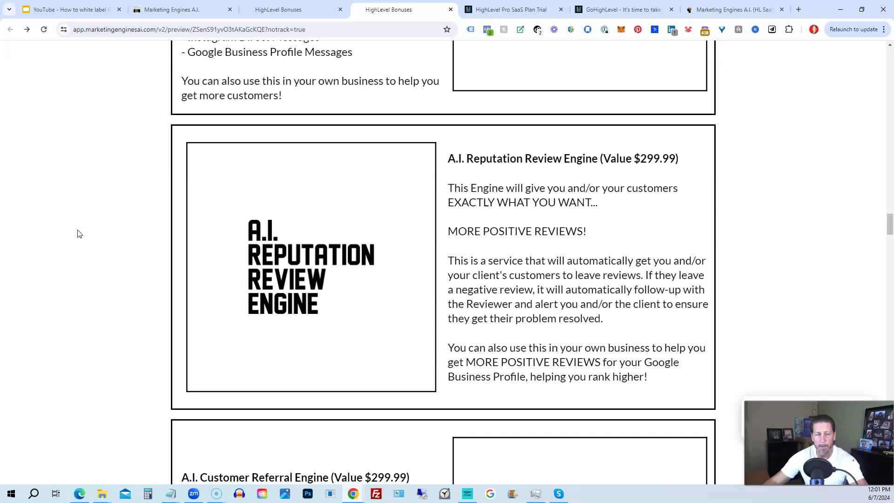
scroll(79, 234, down, 6)
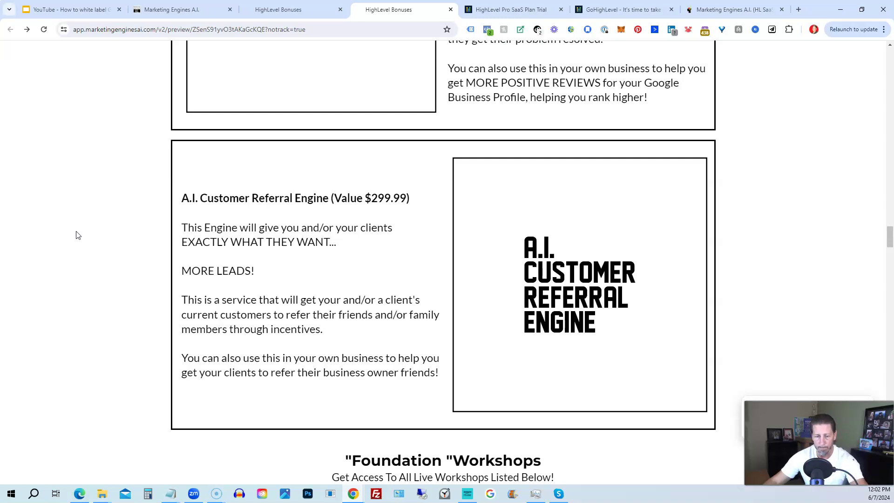
scroll(78, 235, down, 8)
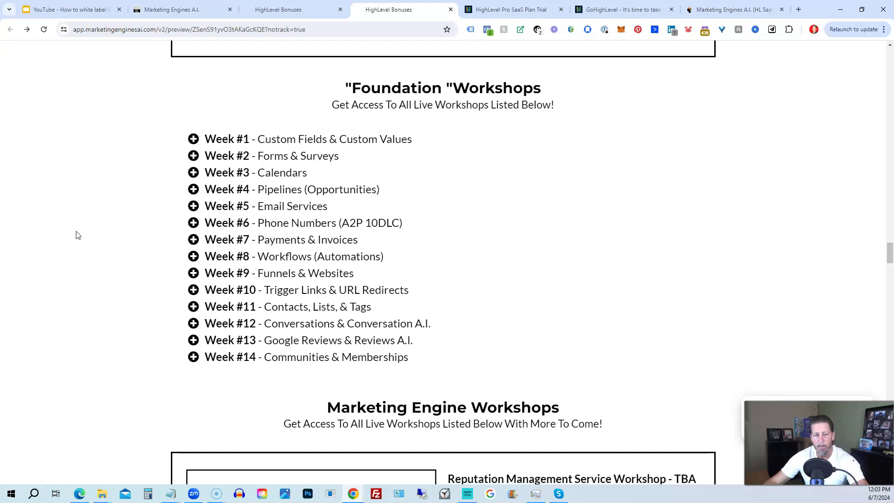
Scroll down to the Weekly LIVE Q&A Calls ($999/year) and Private Community ($499/year) extras, then the three getting-started steps
scroll(78, 235, down, 7)
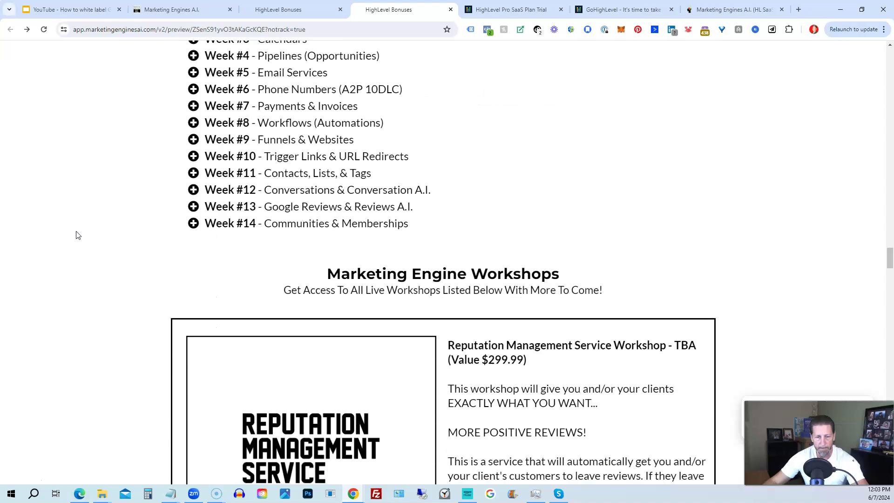
scroll(78, 235, down, 1)
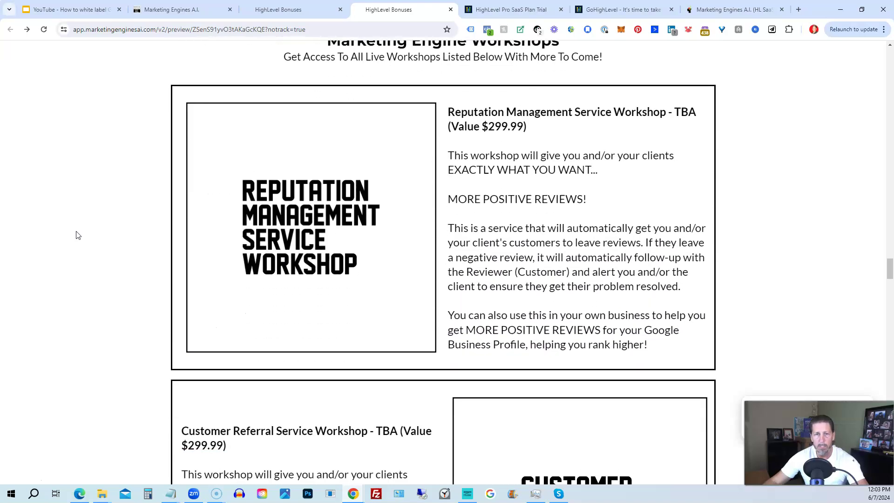
scroll(78, 235, up, 1)
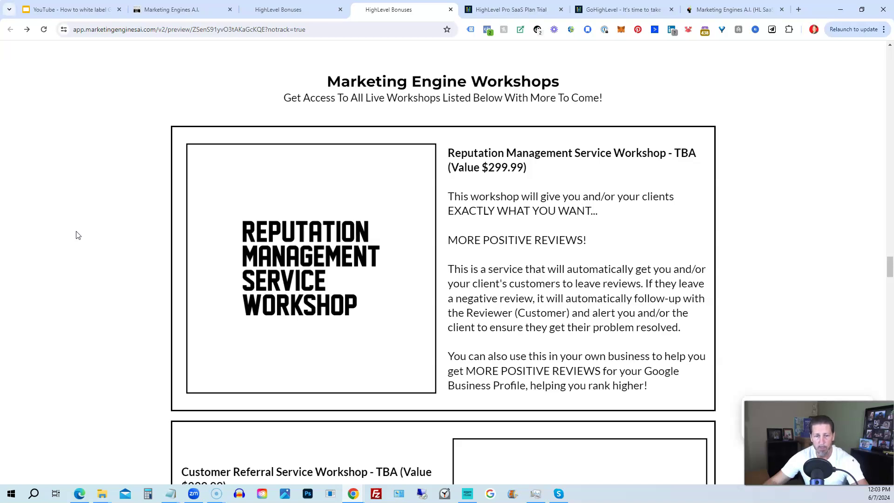
scroll(77, 236, down, 6)
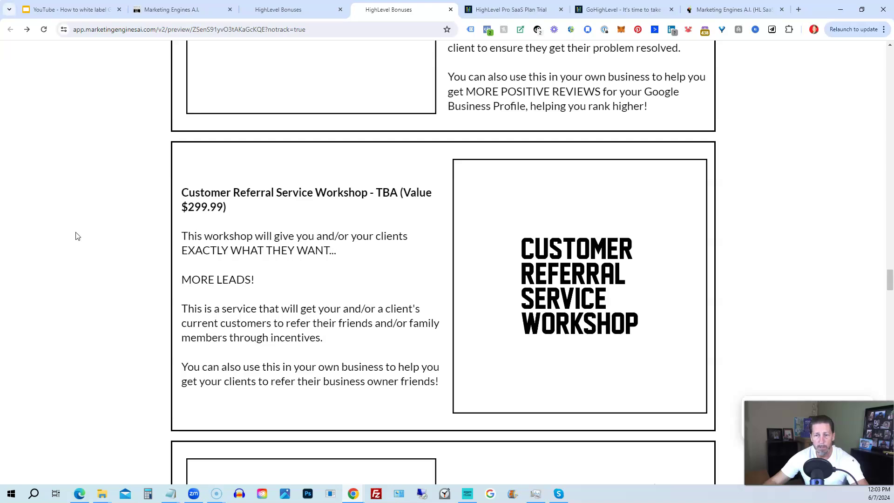
scroll(78, 236, down, 6)
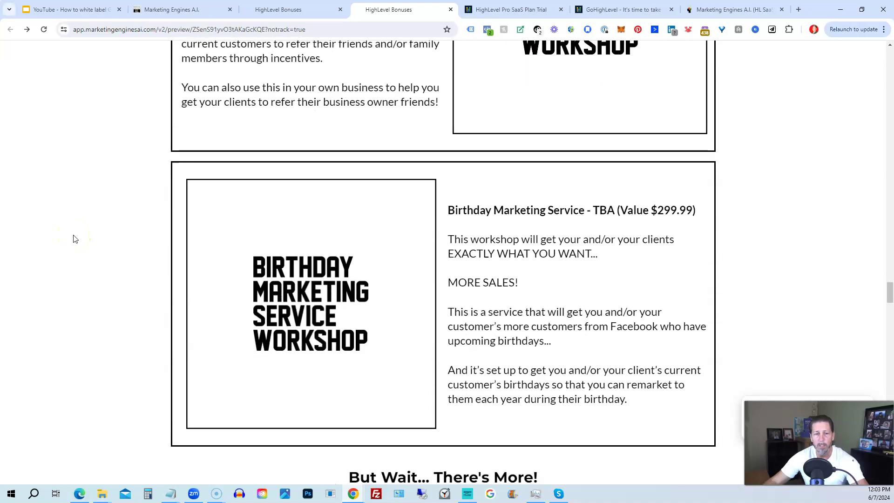
scroll(76, 239, down, 6)
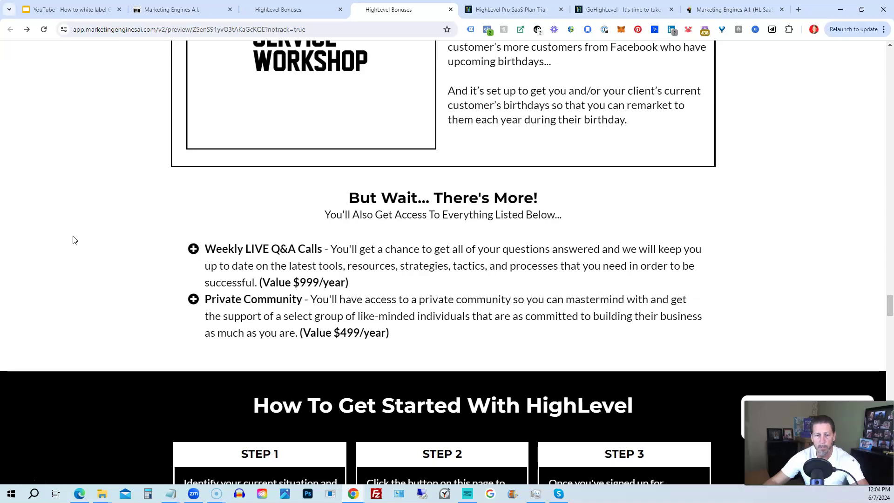
Scroll past the Cancel At Anytime screenshots and testimonials to the FAQ starting 'What if I don't have a business yet?'
scroll(75, 240, down, 10)
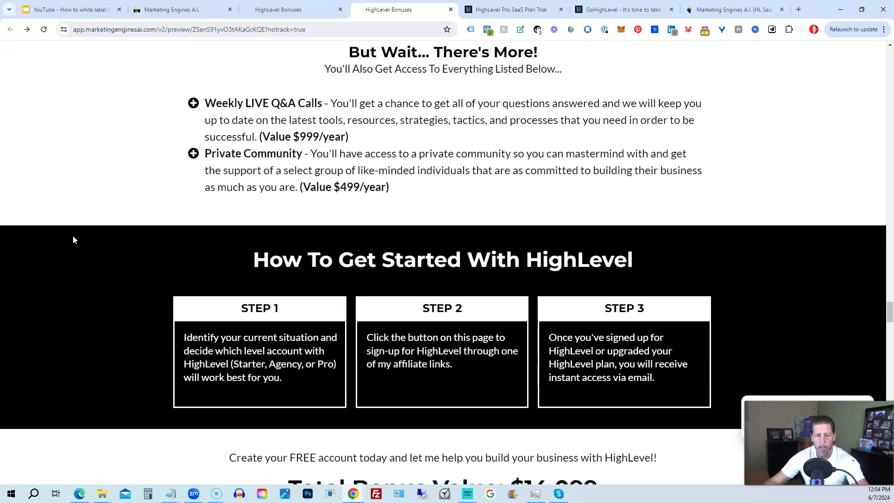
scroll(74, 240, down, 9)
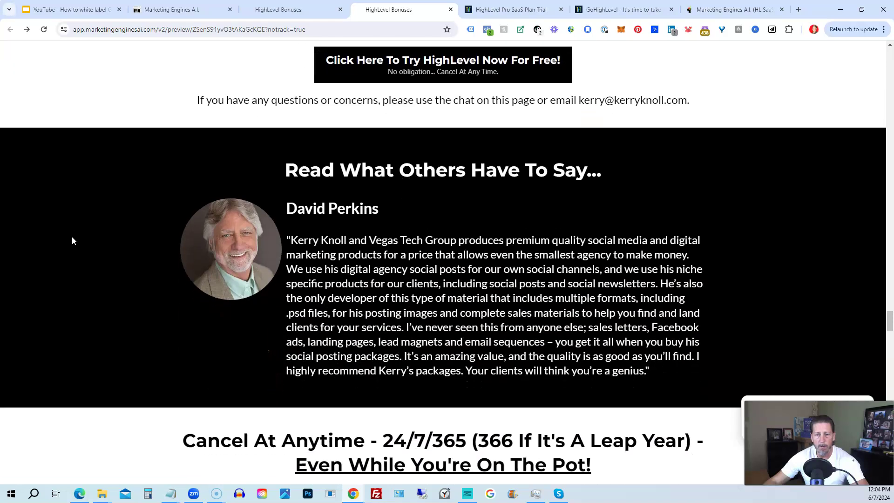
scroll(71, 240, down, 3)
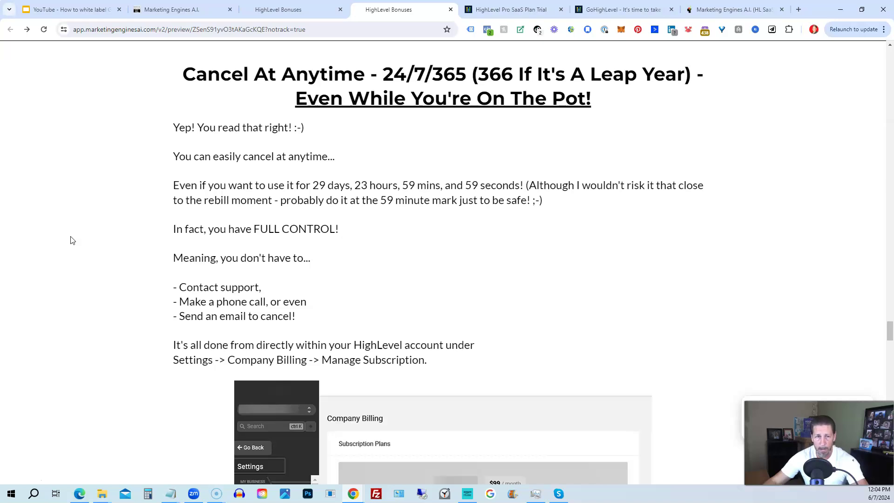
scroll(72, 241, down, 10)
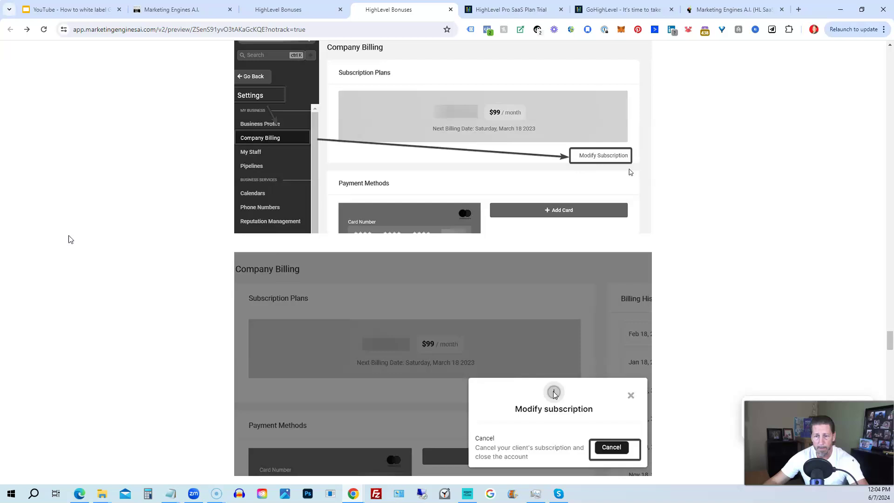
scroll(70, 240, down, 5)
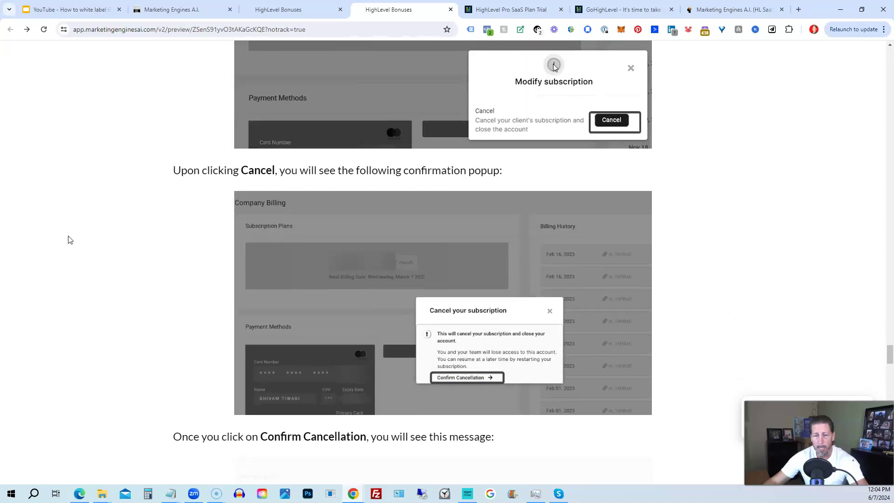
scroll(70, 240, down, 5)
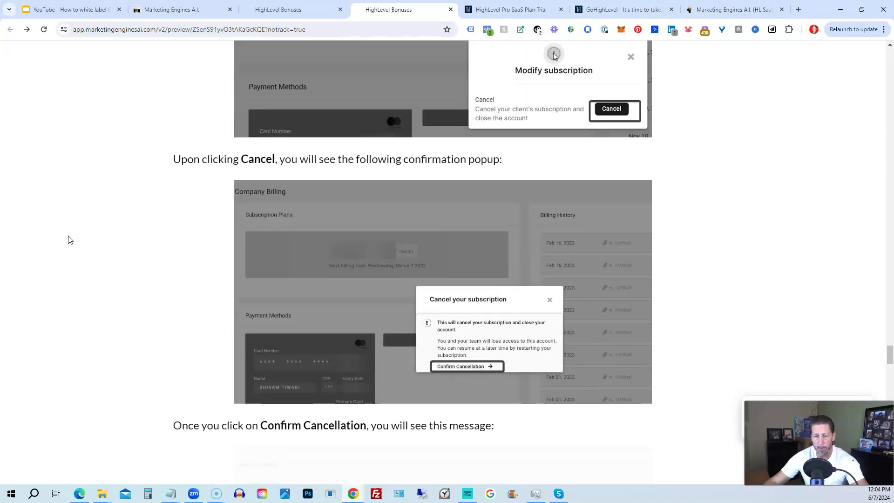
scroll(69, 240, down, 10)
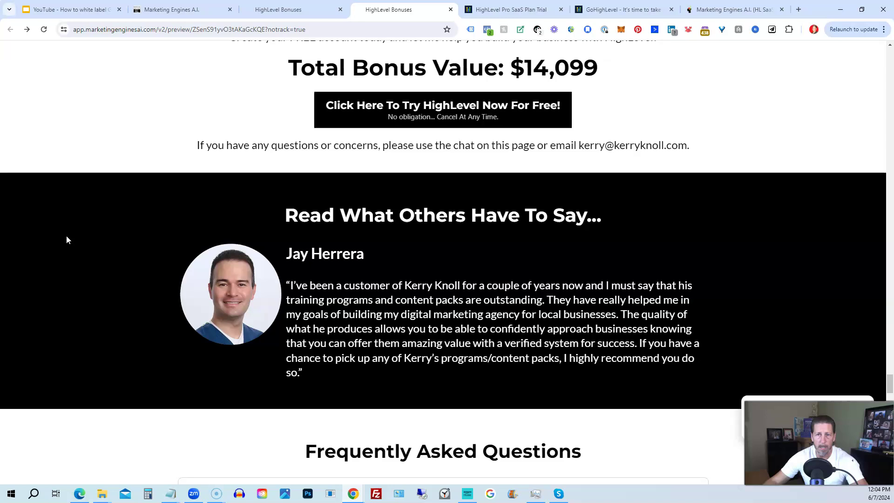
scroll(66, 240, down, 8)
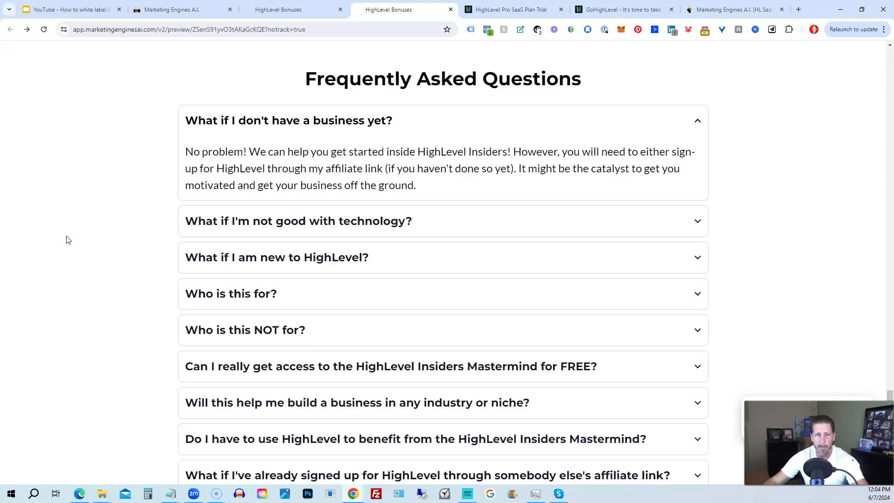
Scroll through the FAQ to the $14,099 Total Bonus Value button and the Important Disclosure
scroll(66, 240, down, 1)
scroll(66, 240, up, 1)
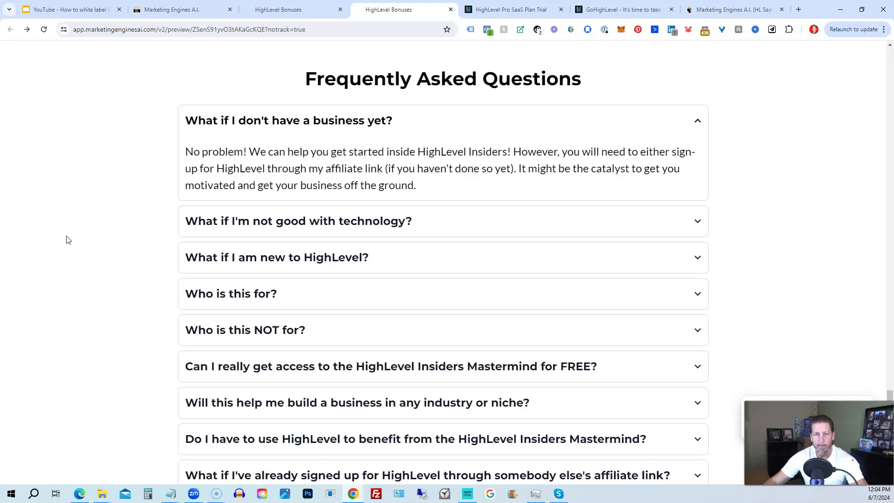
scroll(66, 240, down, 1)
scroll(66, 240, down, 8)
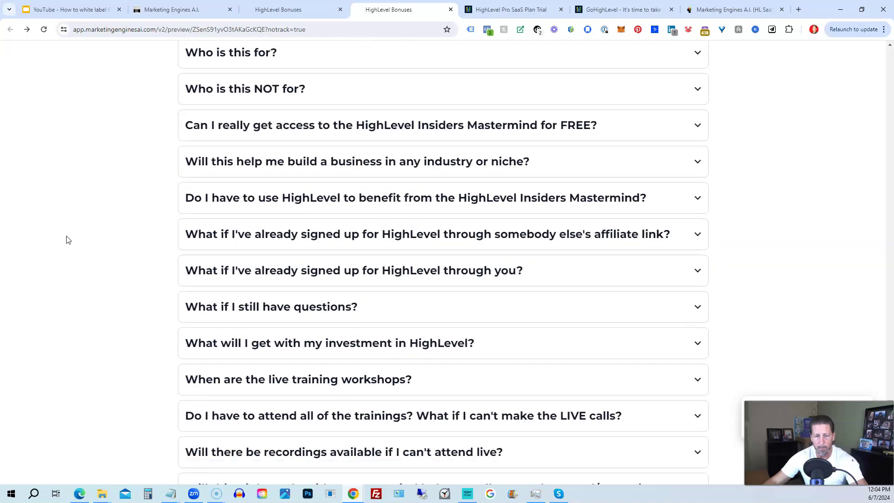
scroll(66, 239, down, 3)
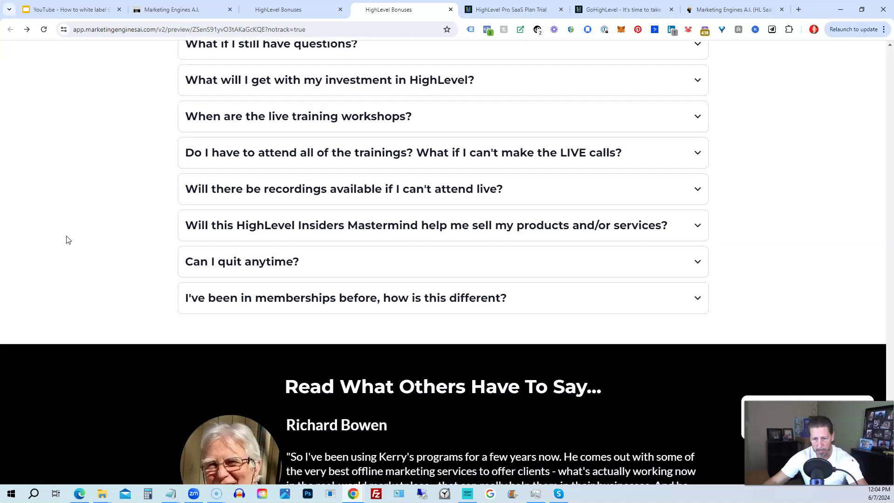
scroll(66, 240, down, 2)
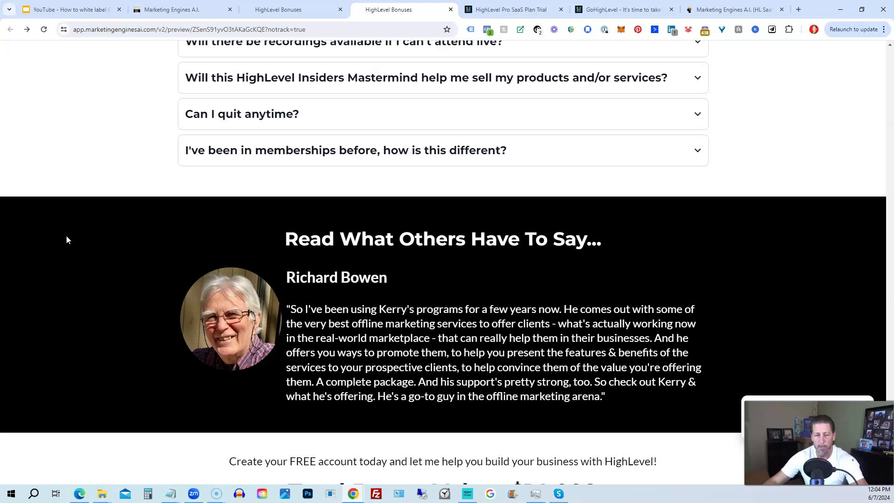
scroll(66, 240, down, 7)
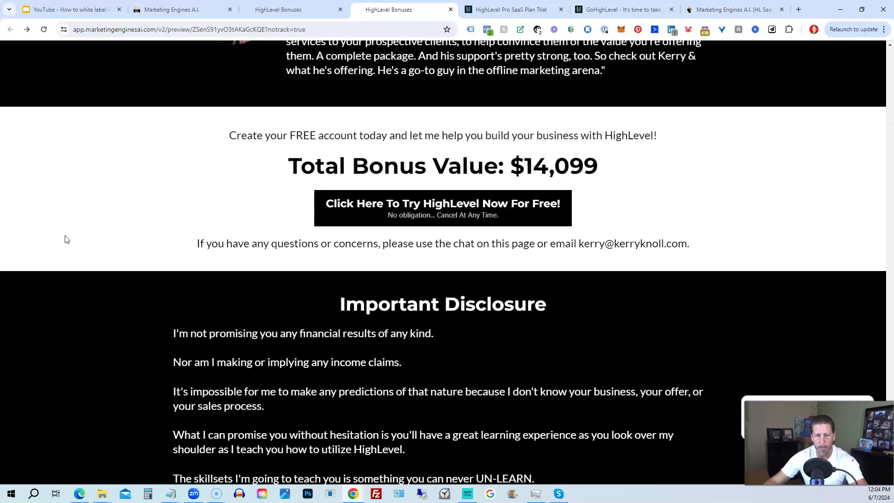
scroll(66, 240, down, 1)
scroll(65, 239, down, 1)
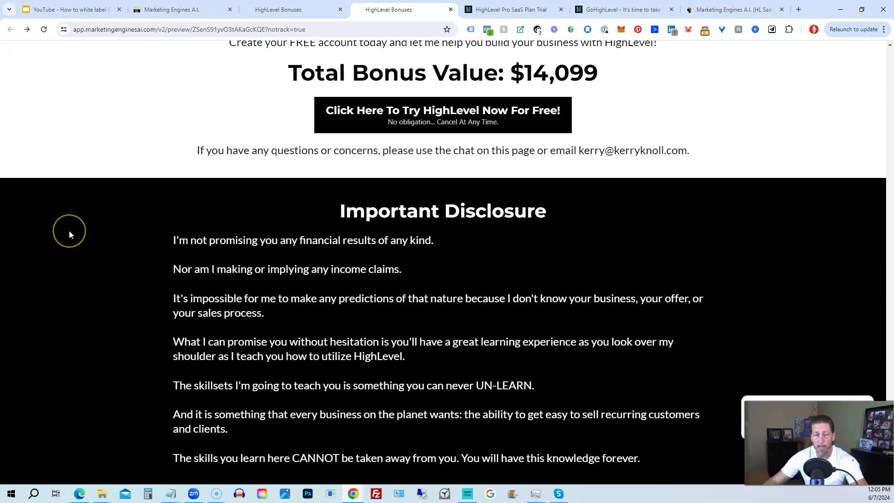
click(112, 206)
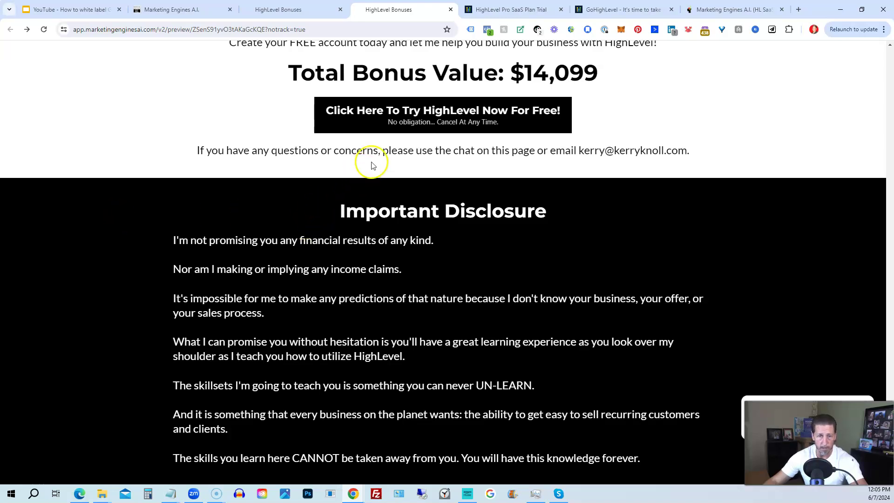
Open the 'Click Here To Try HighLevel Now For Free!' popup listing seven ways to claim the bonuses
click(379, 122)
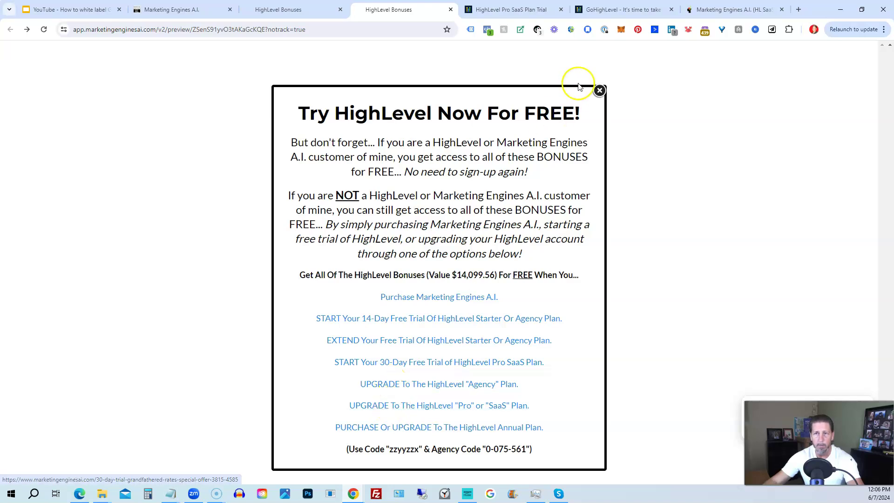
click(605, 9)
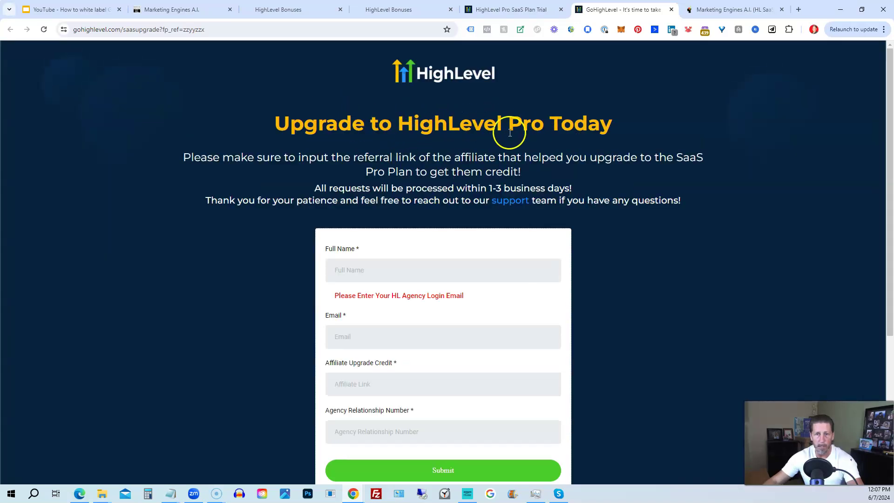
scroll(265, 211, down, 1)
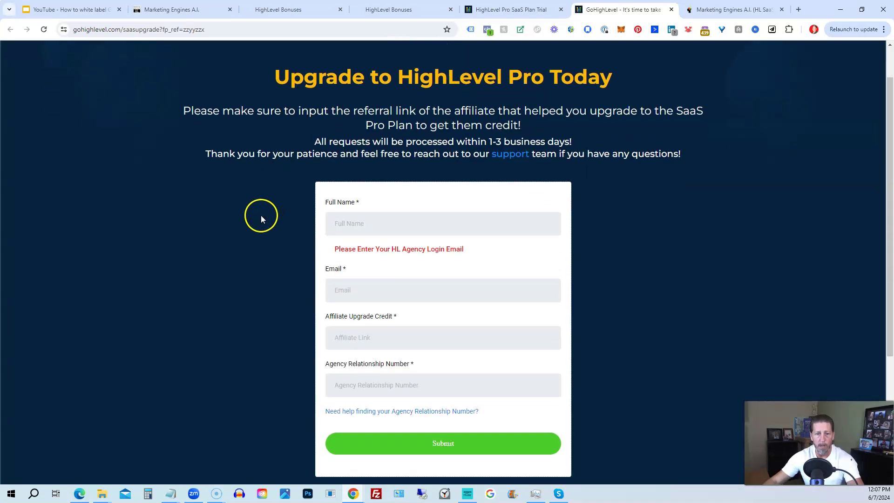
scroll(262, 221, down, 1)
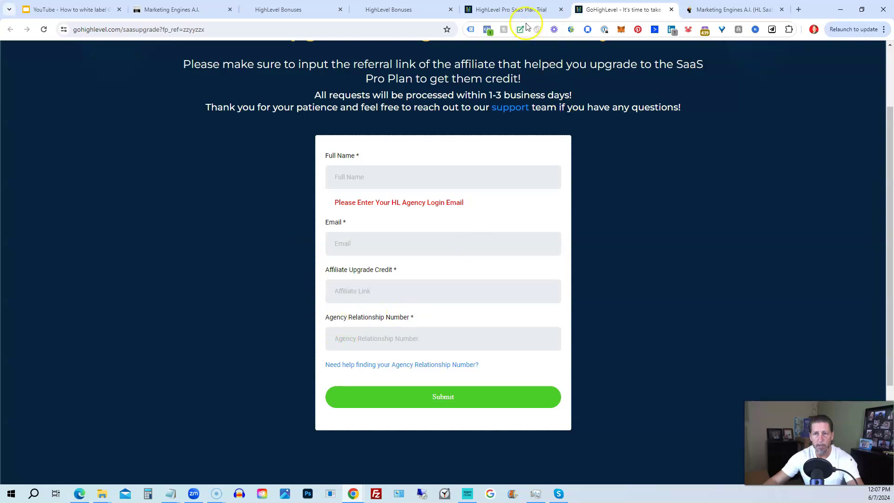
click(513, 9)
click(395, 10)
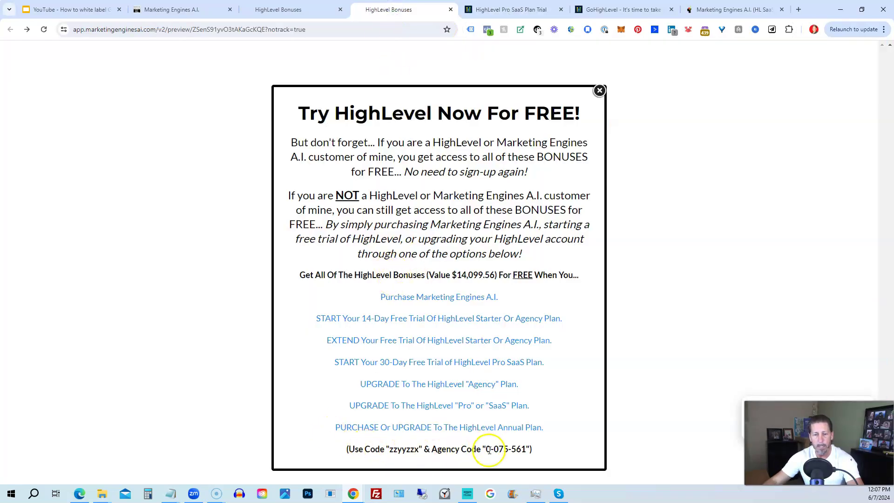
drag(486, 450, 527, 449)
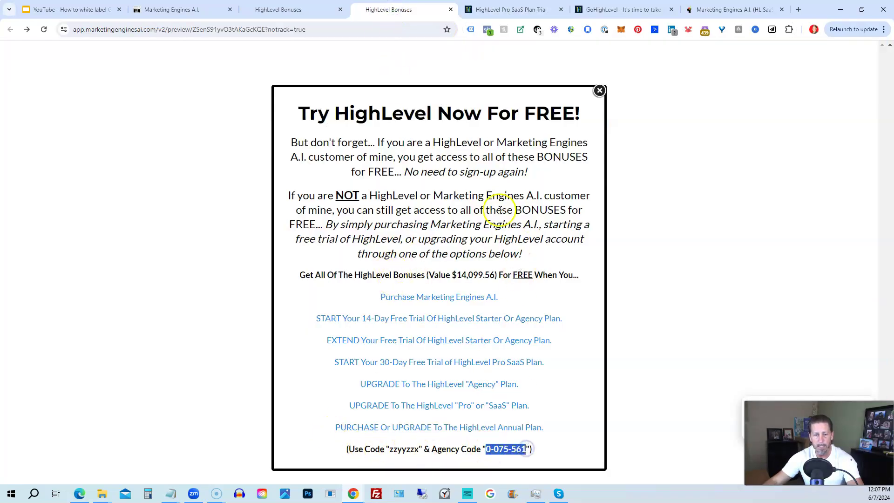
click(390, 448)
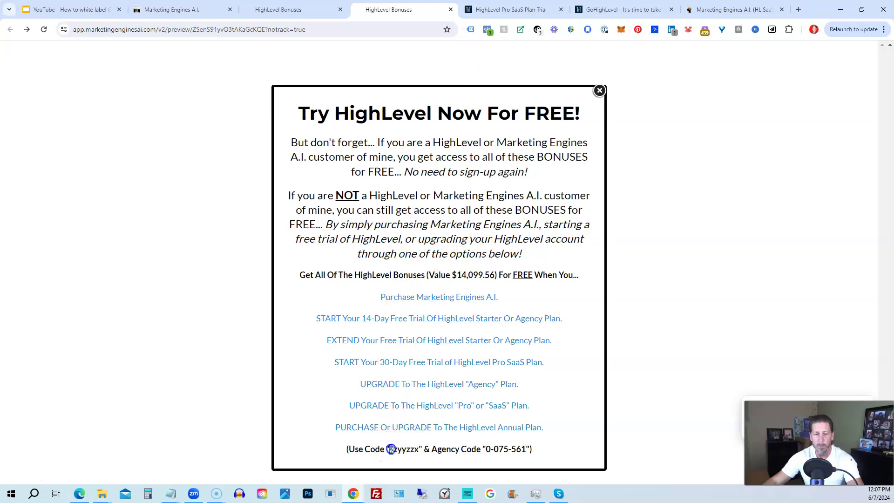
drag(390, 448, 416, 452)
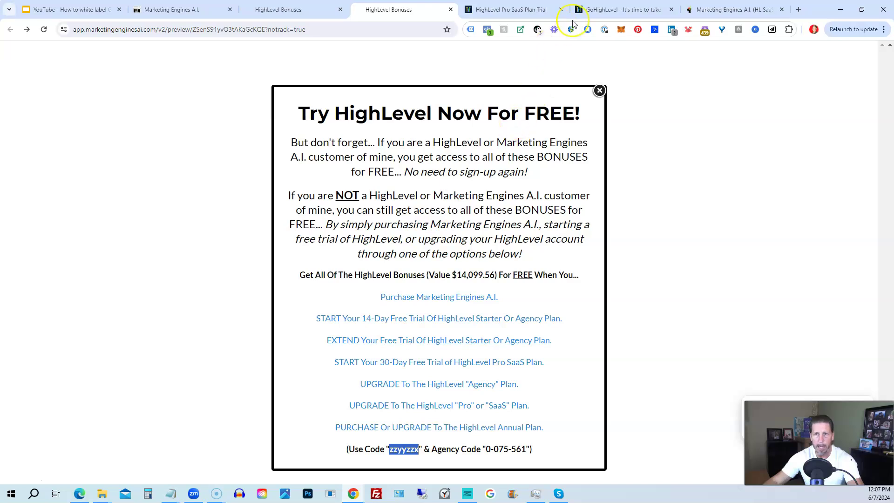
click(592, 8)
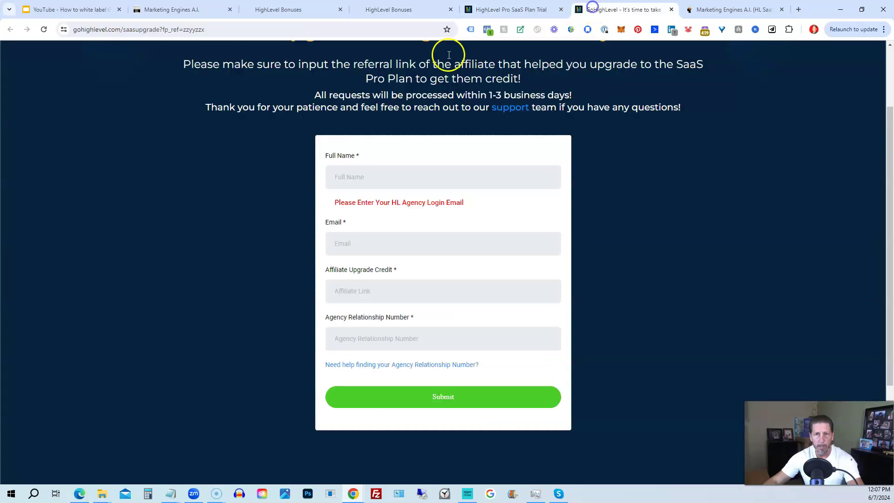
click(415, 8)
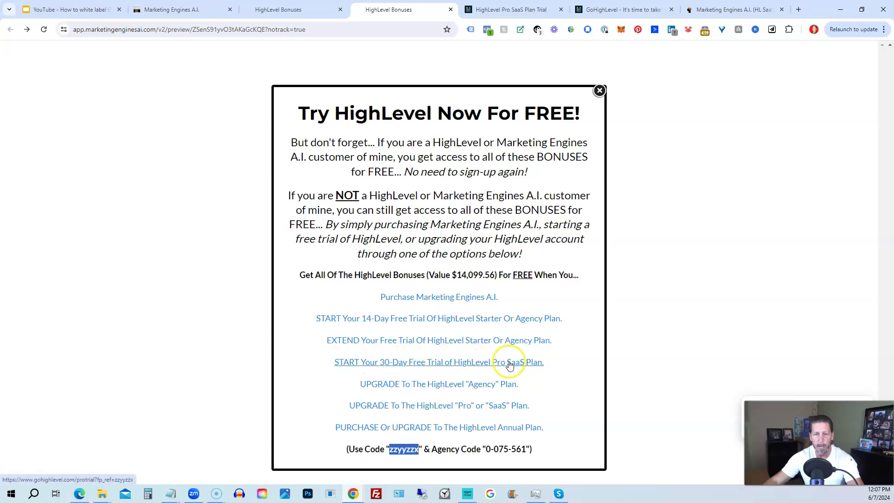
Switch to the Pro SaaS Plan Trial tab and review the $497/month plan's Award-Winning Features list
click(506, 10)
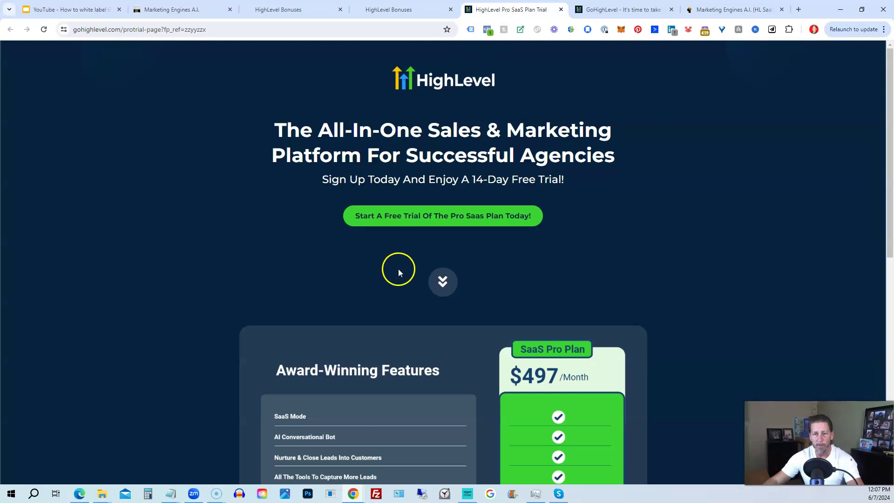
scroll(399, 268, down, 5)
scroll(386, 254, down, 1)
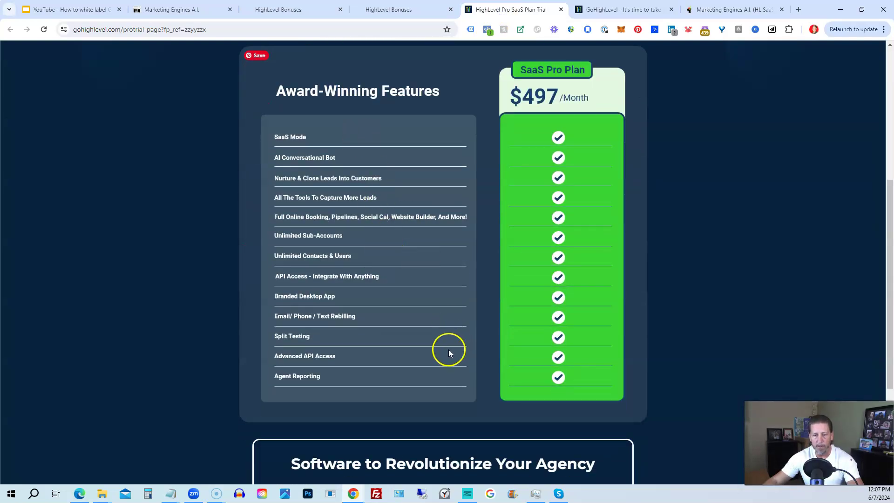
scroll(443, 350, down, 4)
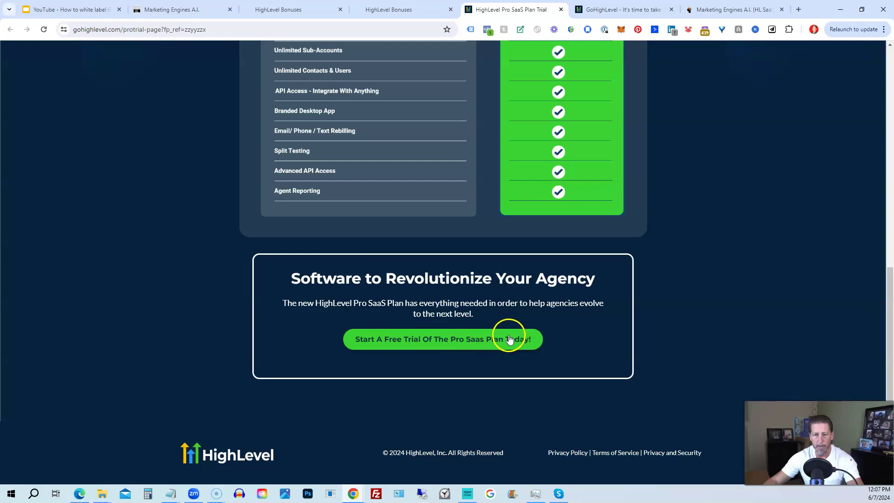
scroll(450, 293, up, 1)
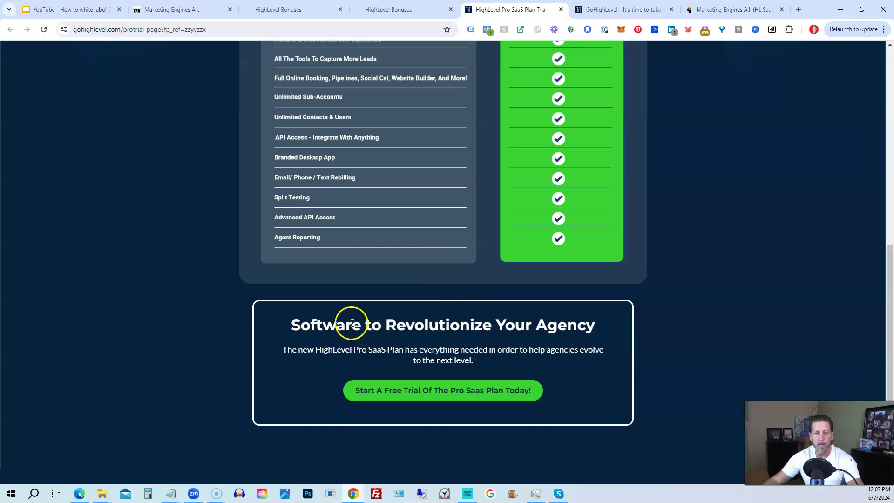
scroll(351, 322, up, 9)
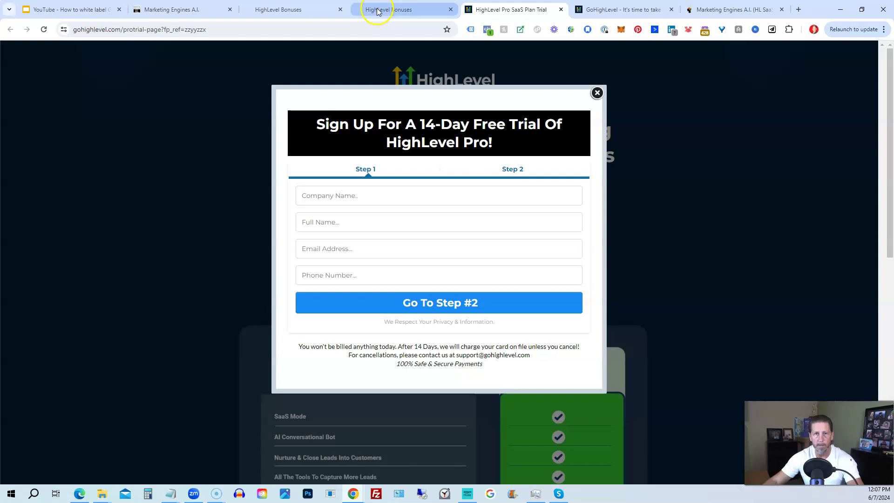
Switch back to the HighLevel Bonuses tab showing the 'Try HighLevel Now For FREE!' offer
click(377, 11)
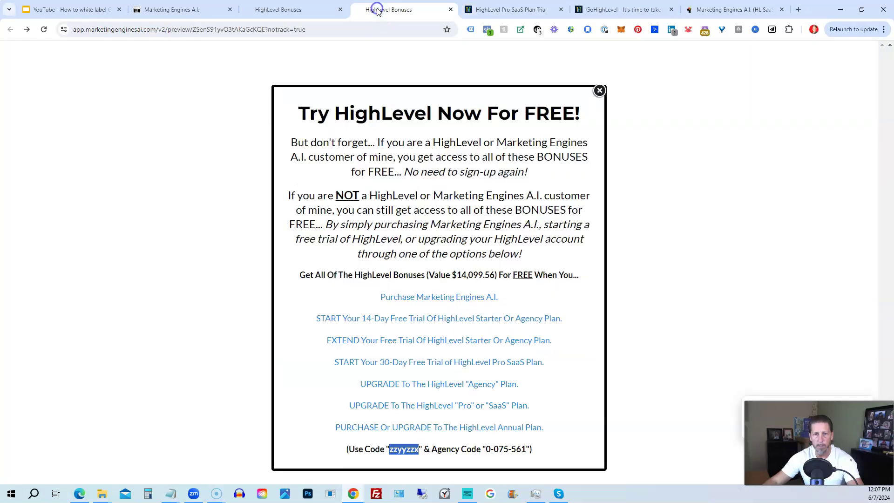